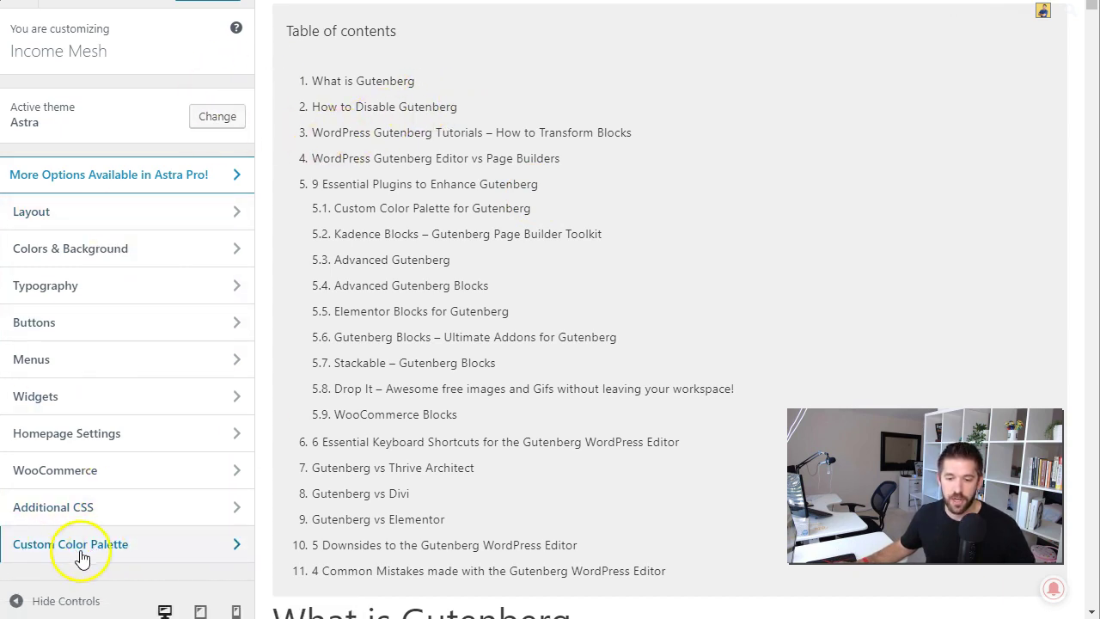
Look through the Main, Grayscale and Primary Colors sections of the Custom Color Palette settings
click(107, 556)
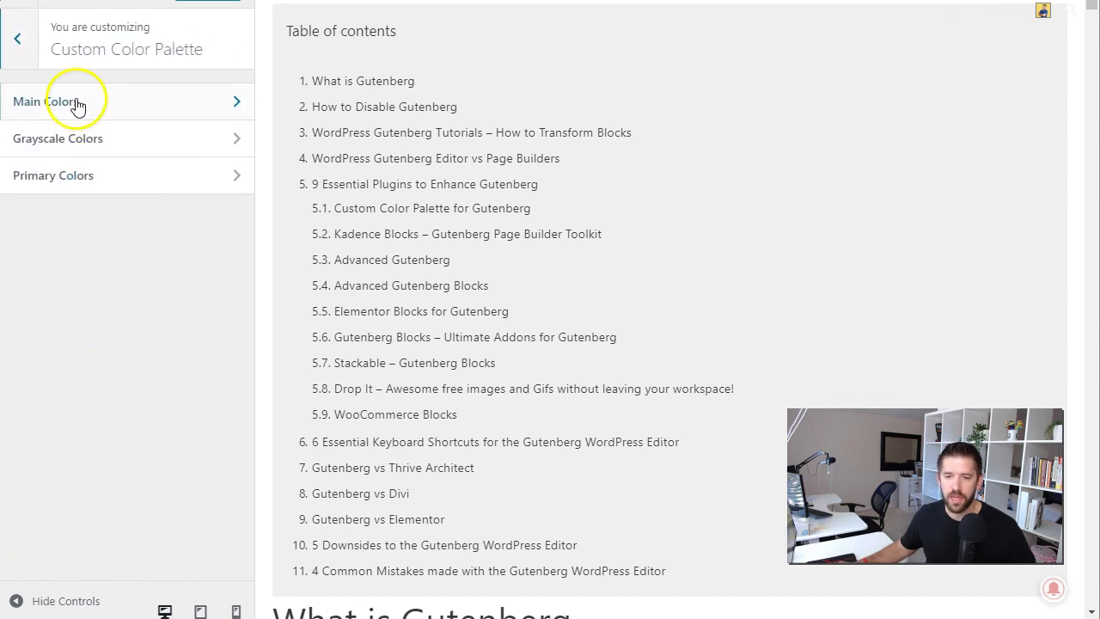
click(83, 104)
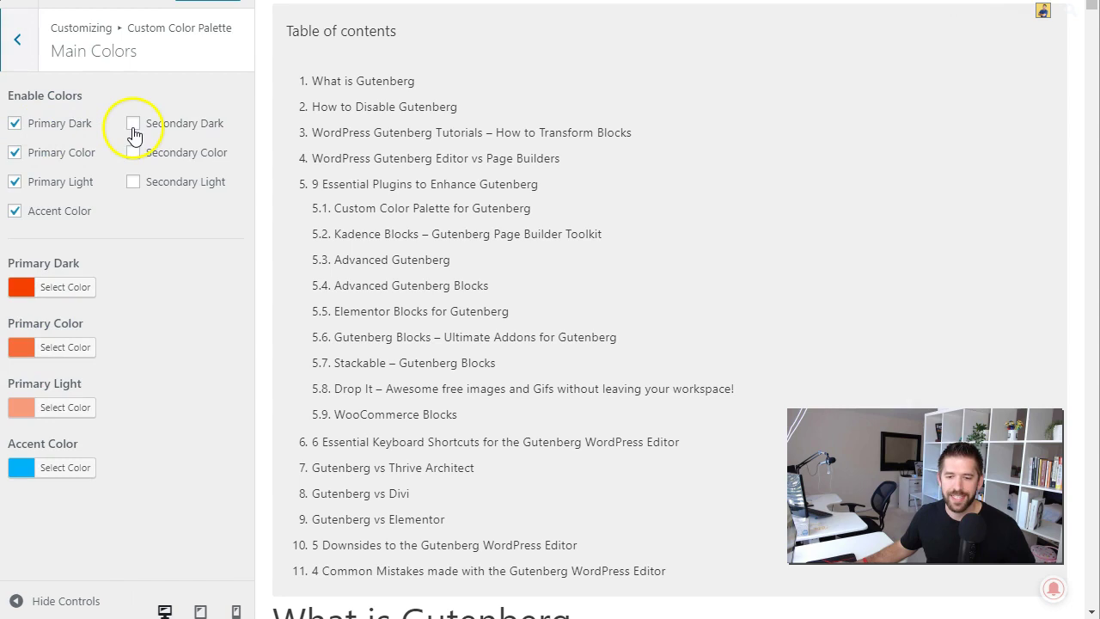
click(30, 50)
click(51, 146)
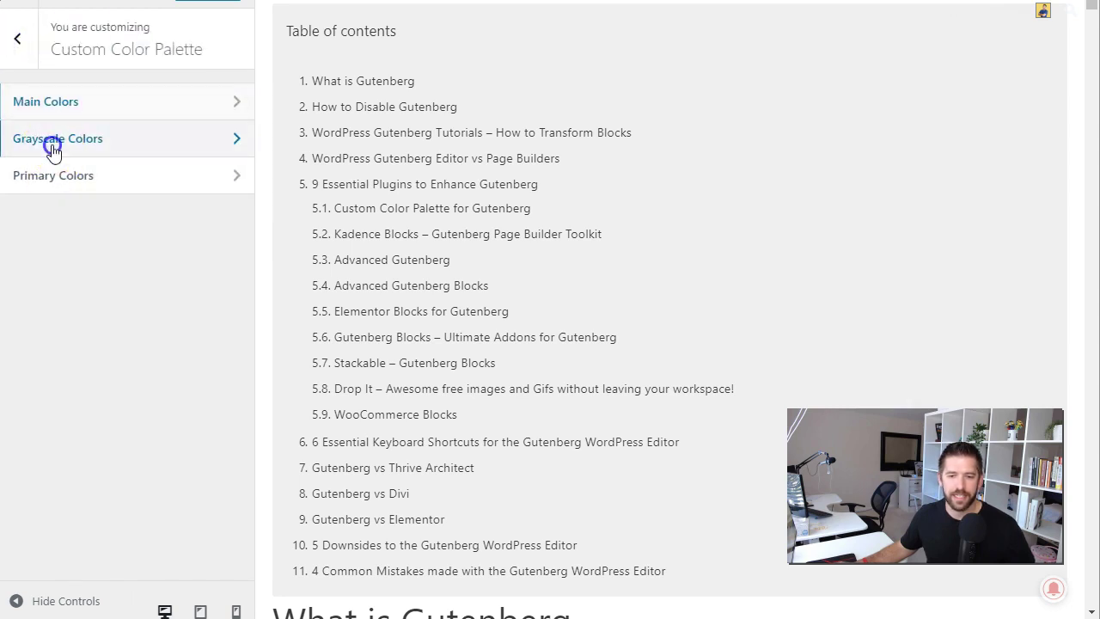
click(21, 53)
click(37, 180)
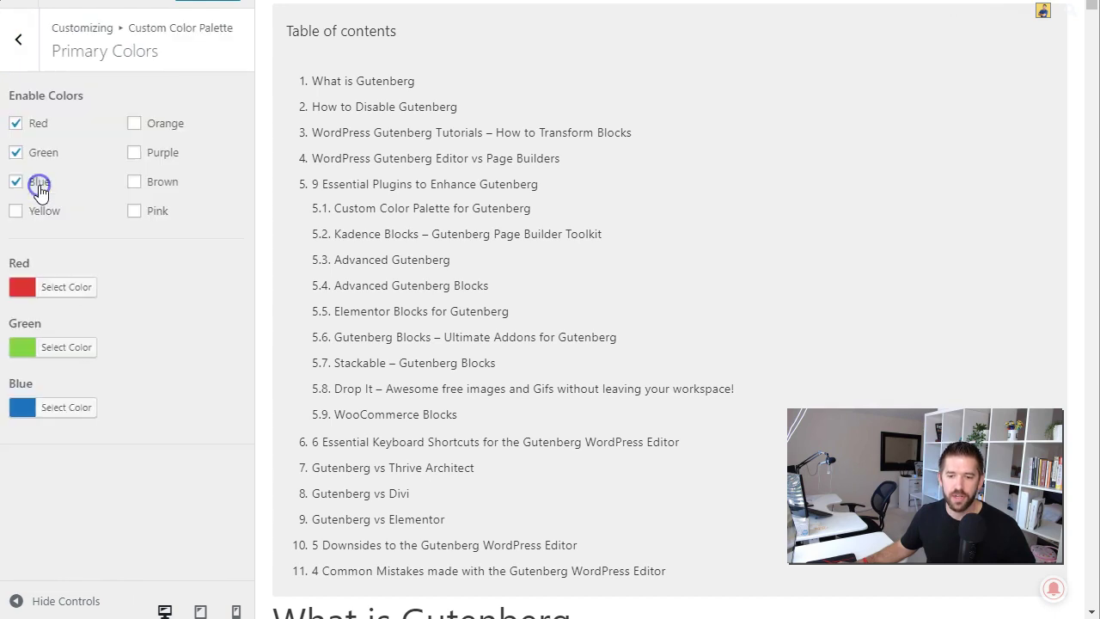
click(20, 48)
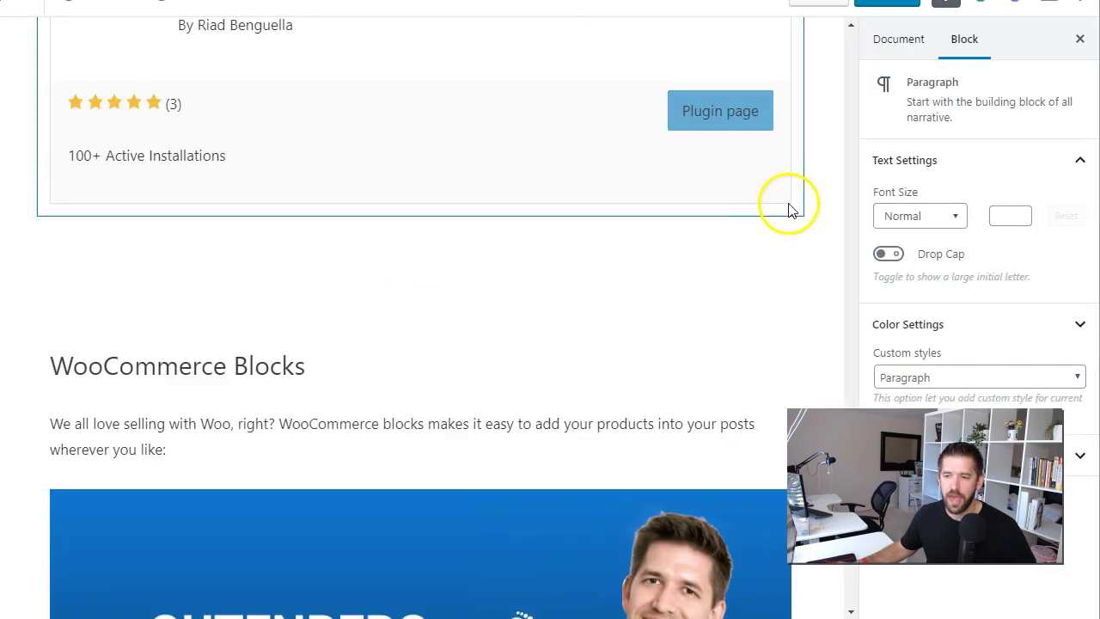
Insert an Advanced Button block below the post's final heading, "4 Common Mistakes made with the Gutenberg Wordpress Editor"
scroll(372, 283, down, 2)
scroll(372, 283, down, 10)
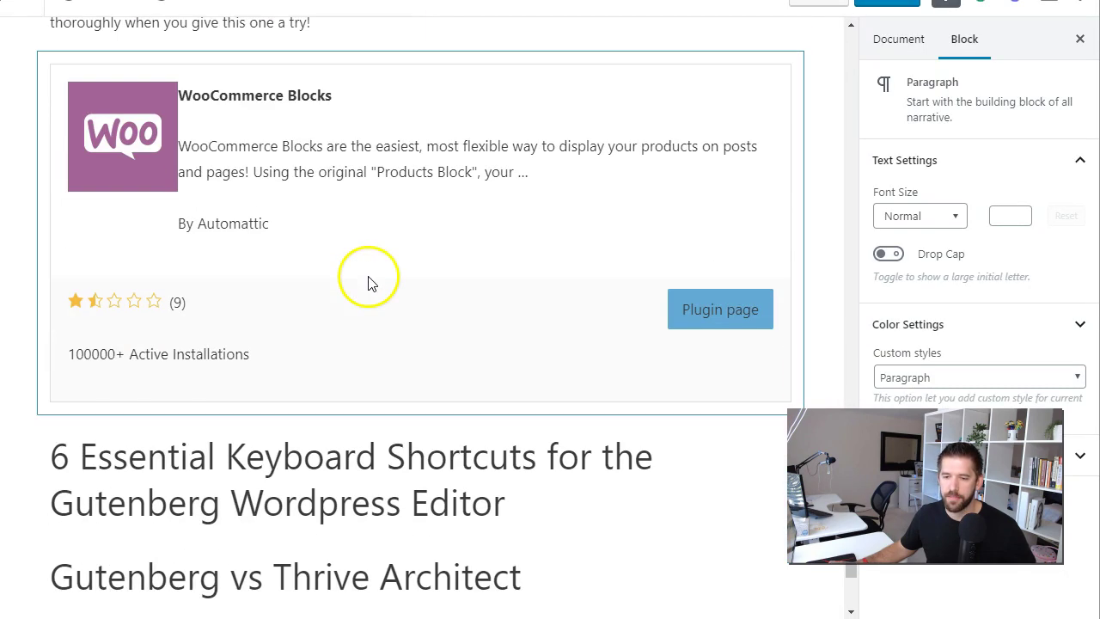
scroll(360, 258, down, 10)
click(589, 358)
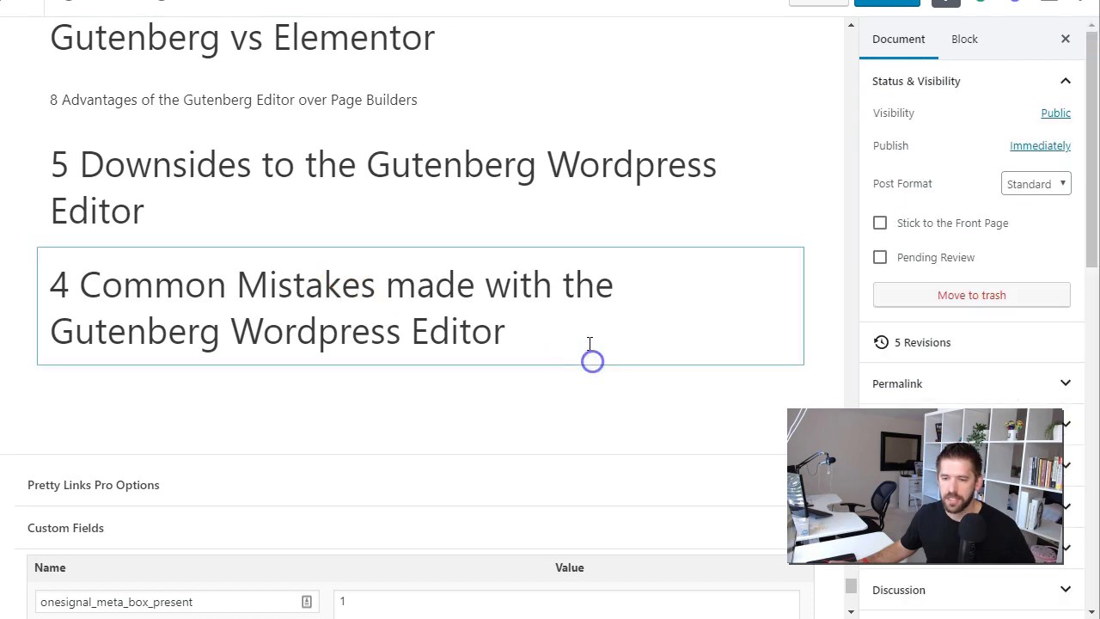
key(Return)
text(/butt)
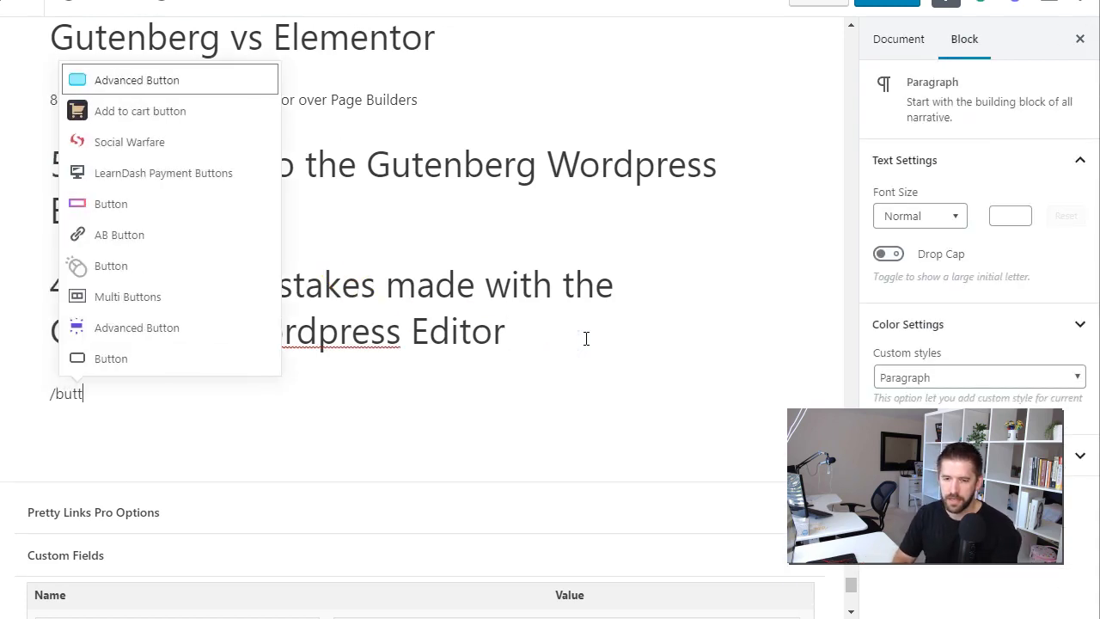
key(Return)
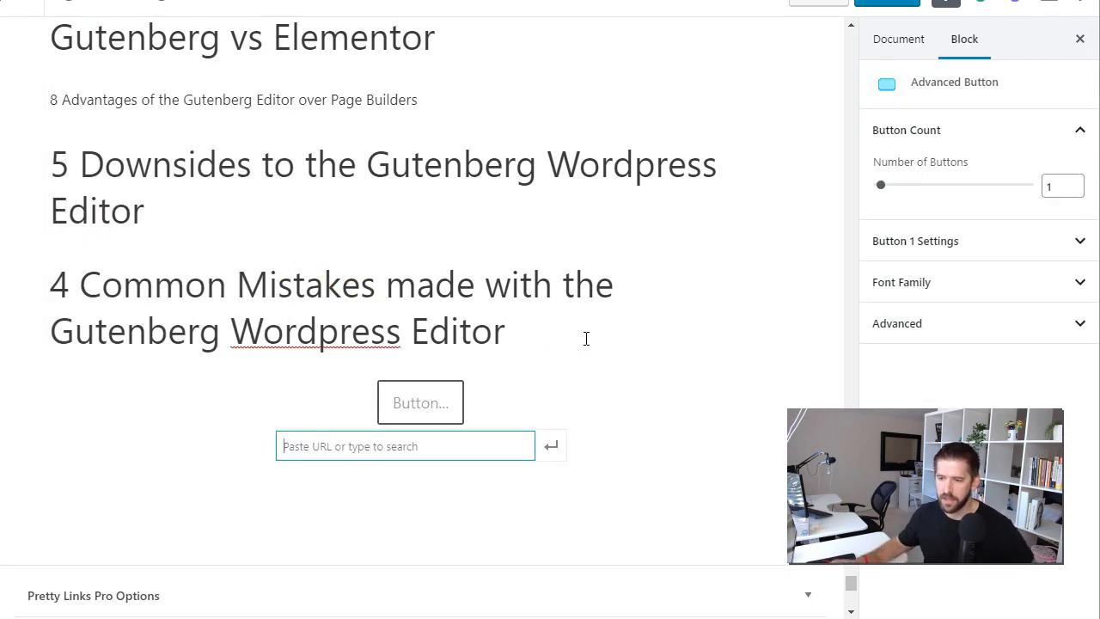
Examine the custom palette swatches offered for font, background and border colour in the Button 1 settings
click(987, 246)
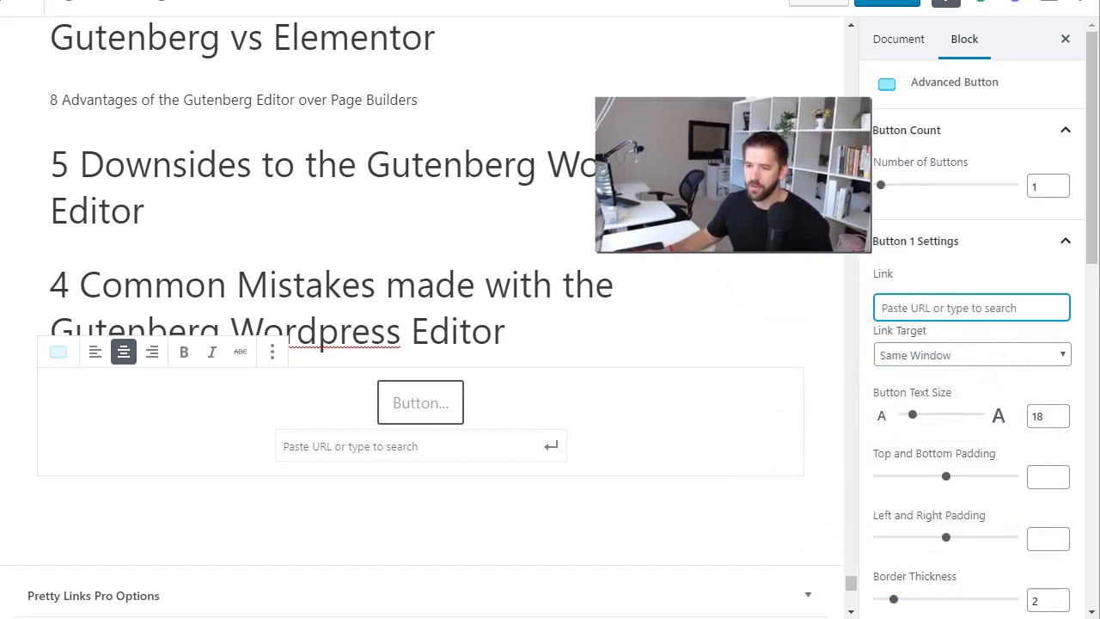
scroll(988, 434, down, 5)
scroll(988, 434, up, 3)
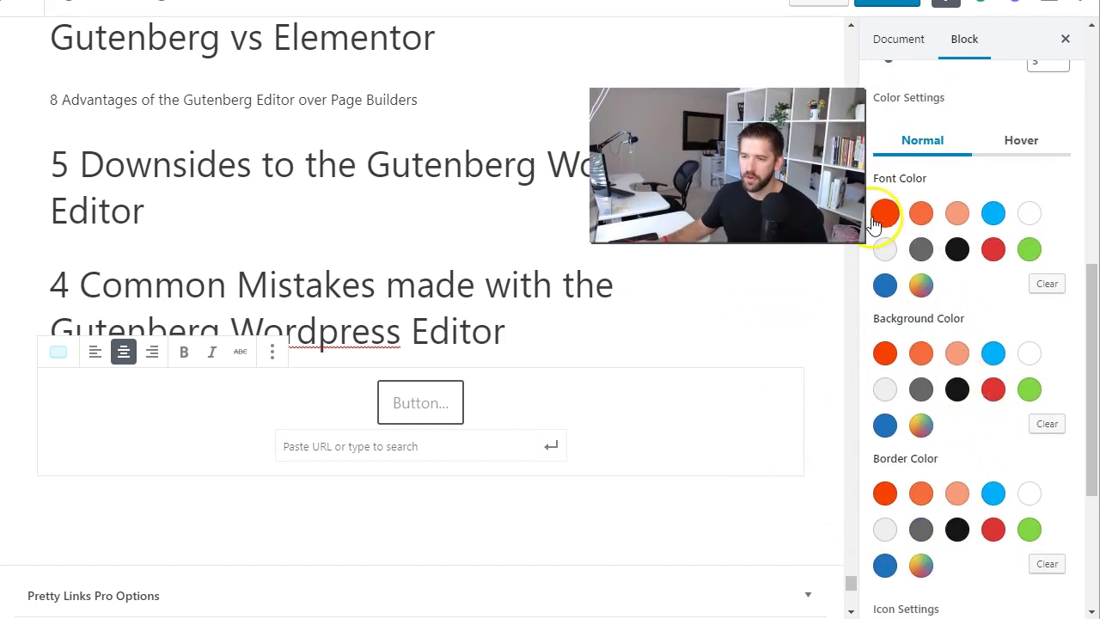
click(967, 221)
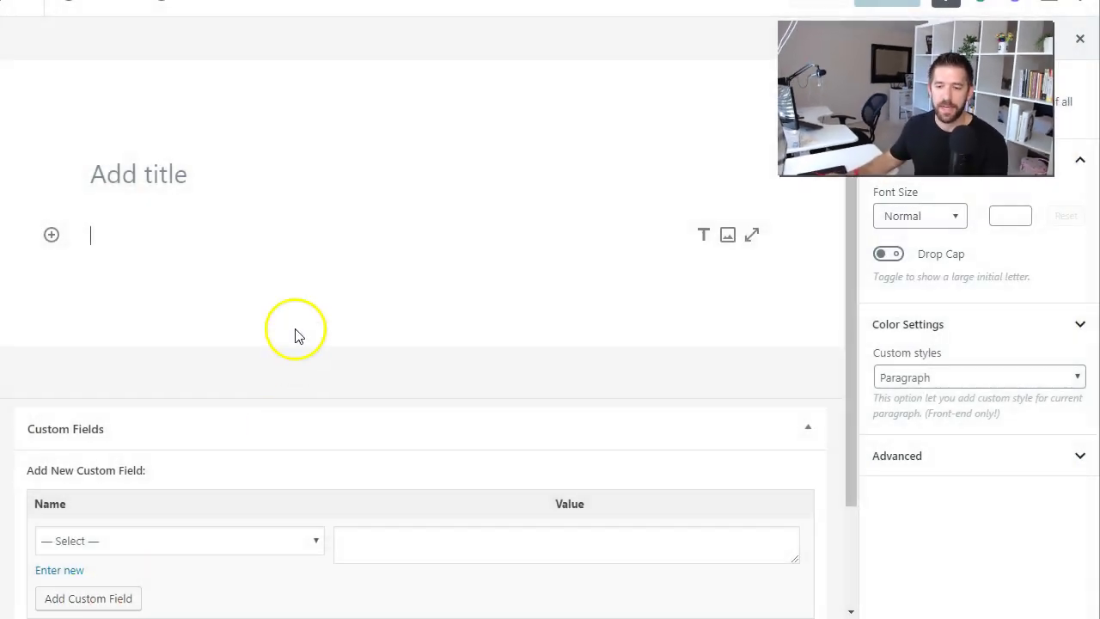
Insert a Row Layout block in the blank post and fill it with the prebuilt "Features Around Image" design
click(214, 238)
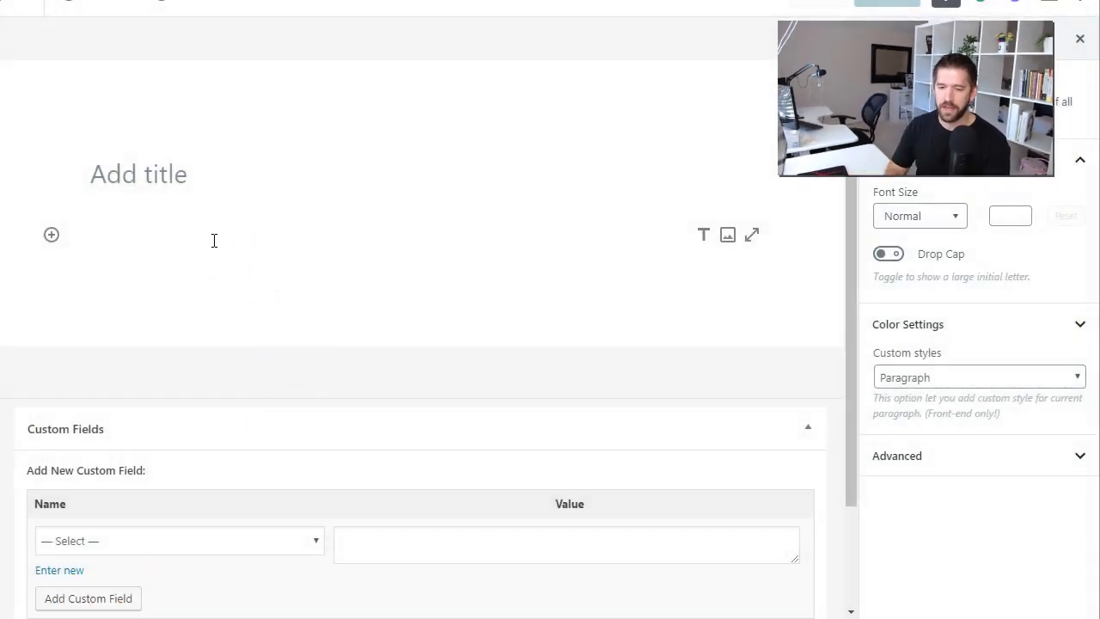
text(/row)
key(Return)
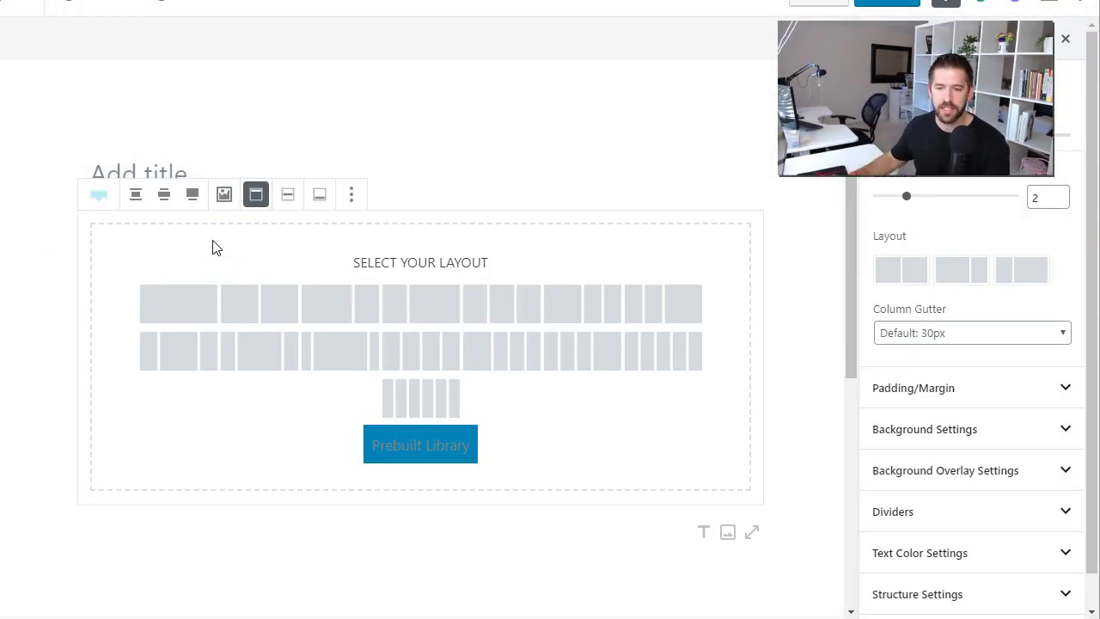
click(417, 447)
scroll(572, 392, down, 6)
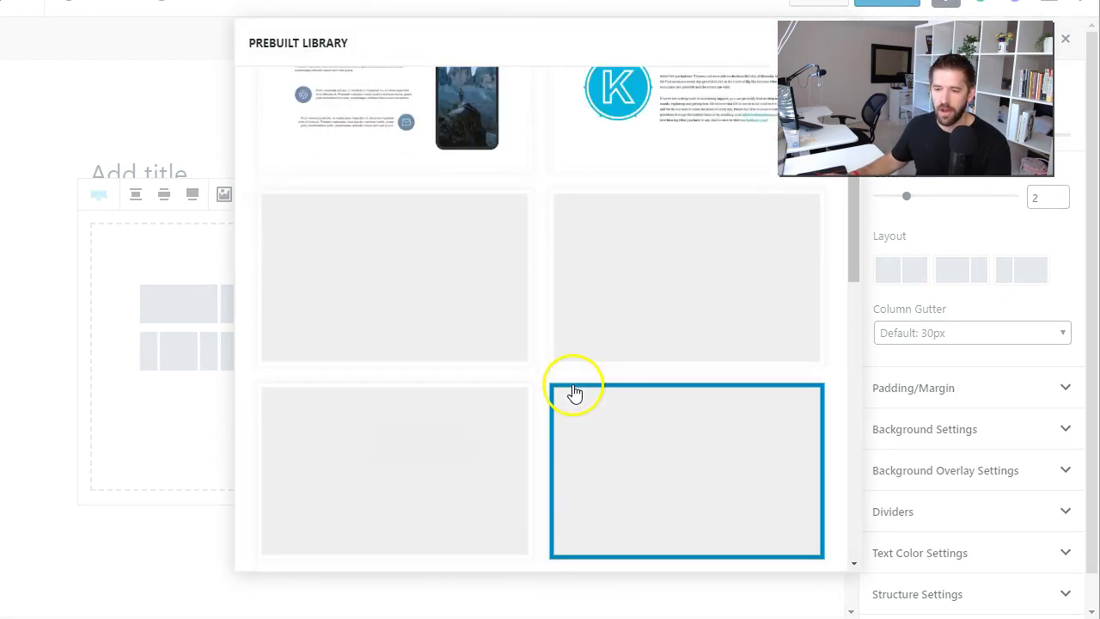
scroll(576, 392, down, 3)
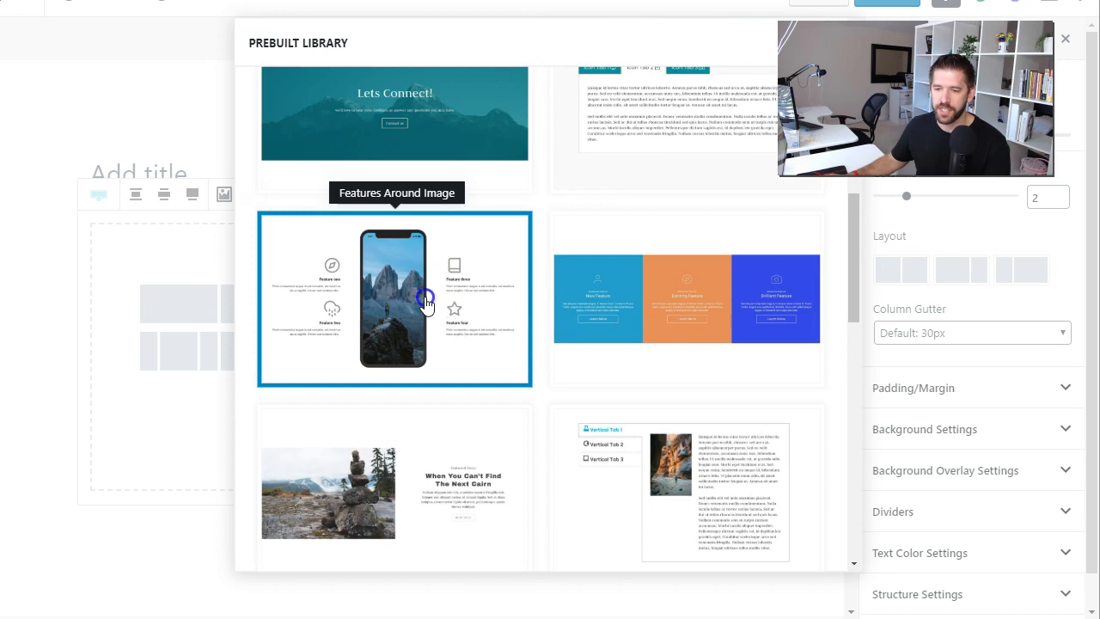
click(422, 300)
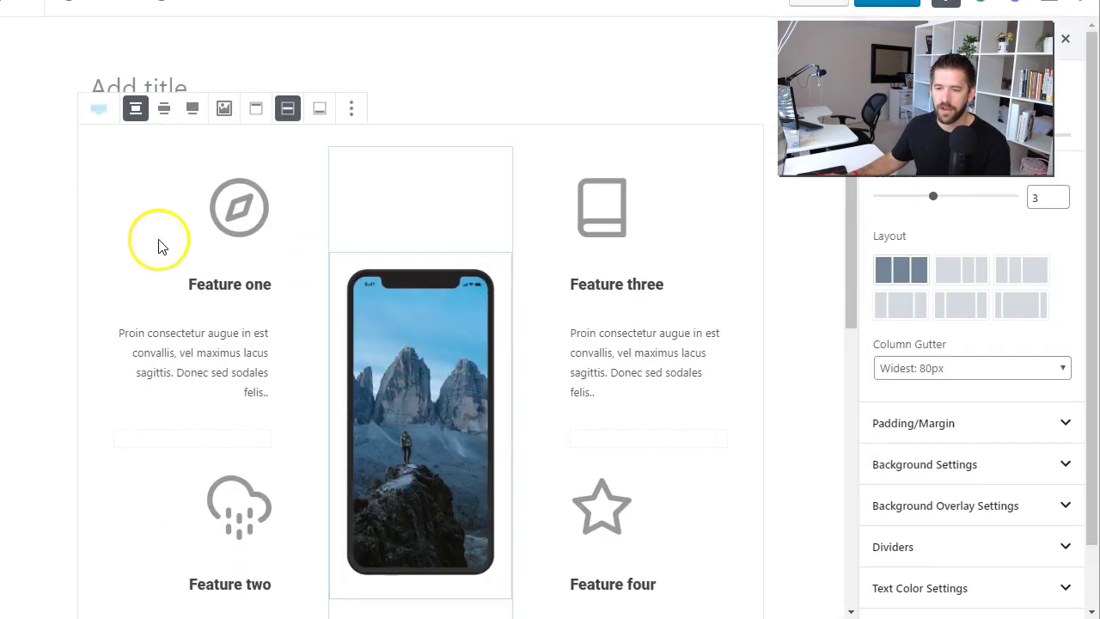
click(223, 207)
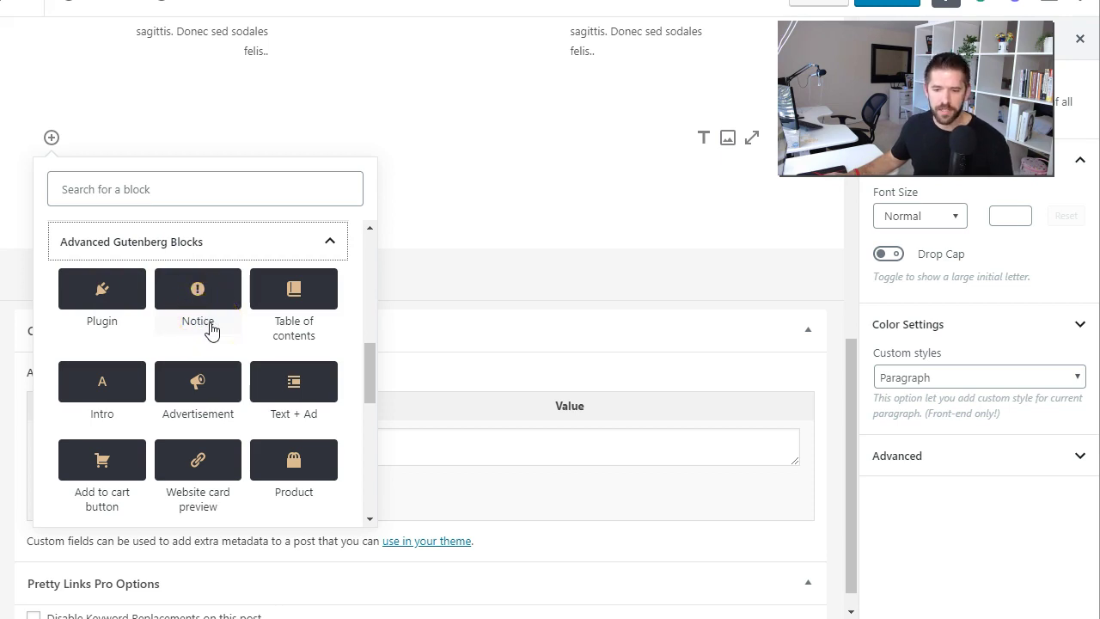
Add a Plugin block below the features row and have it display the Advanced Gutenberg Blocks plugin
click(120, 296)
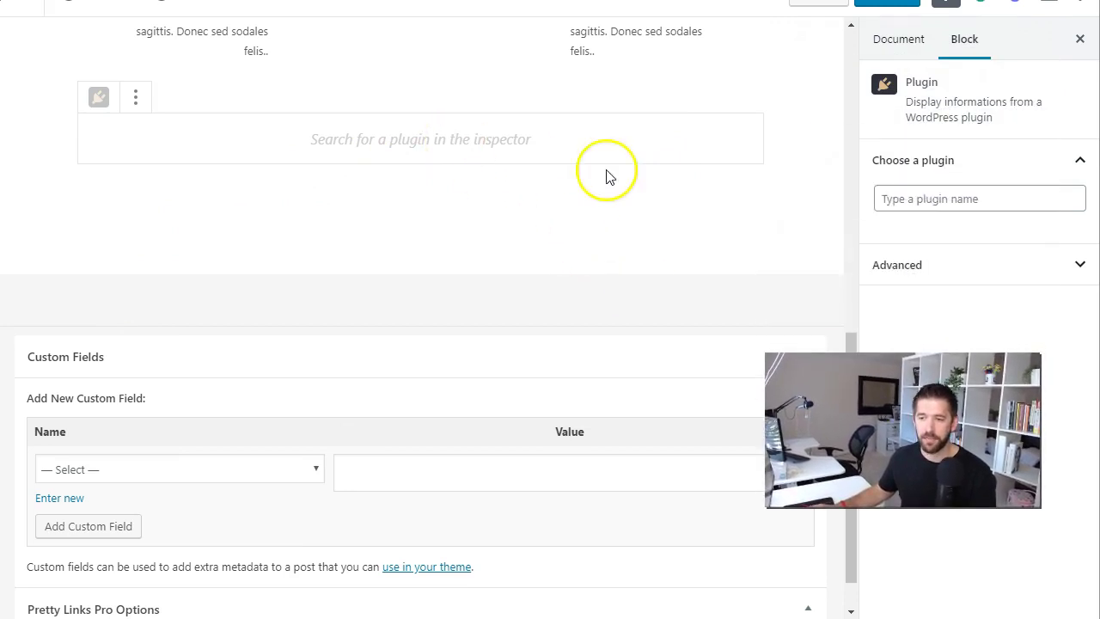
click(899, 197)
text(advanced)
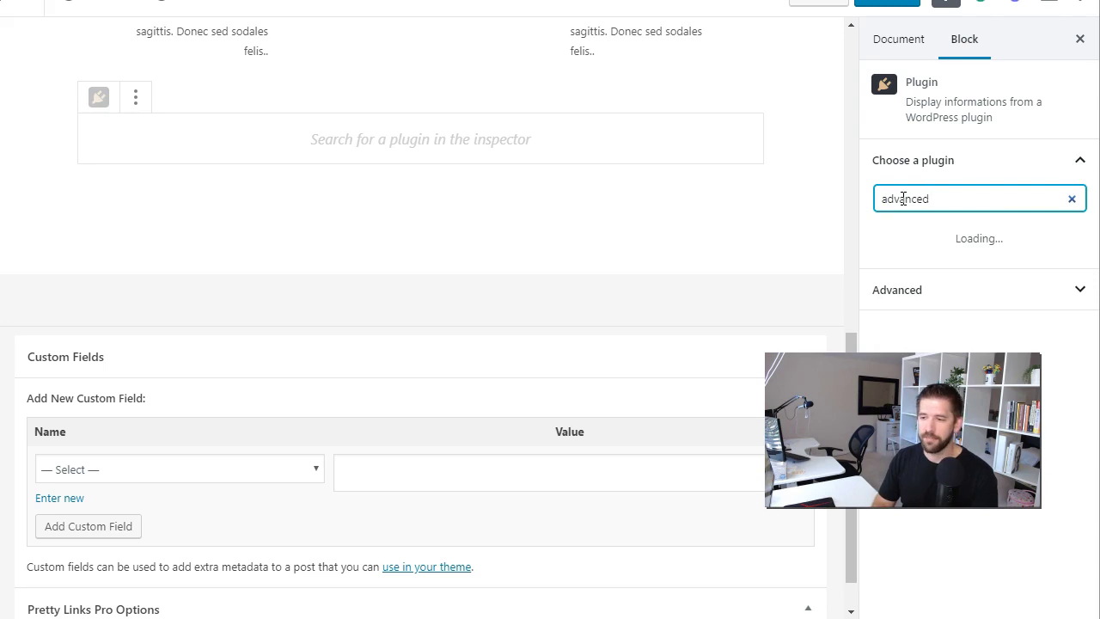
text( gutenberg)
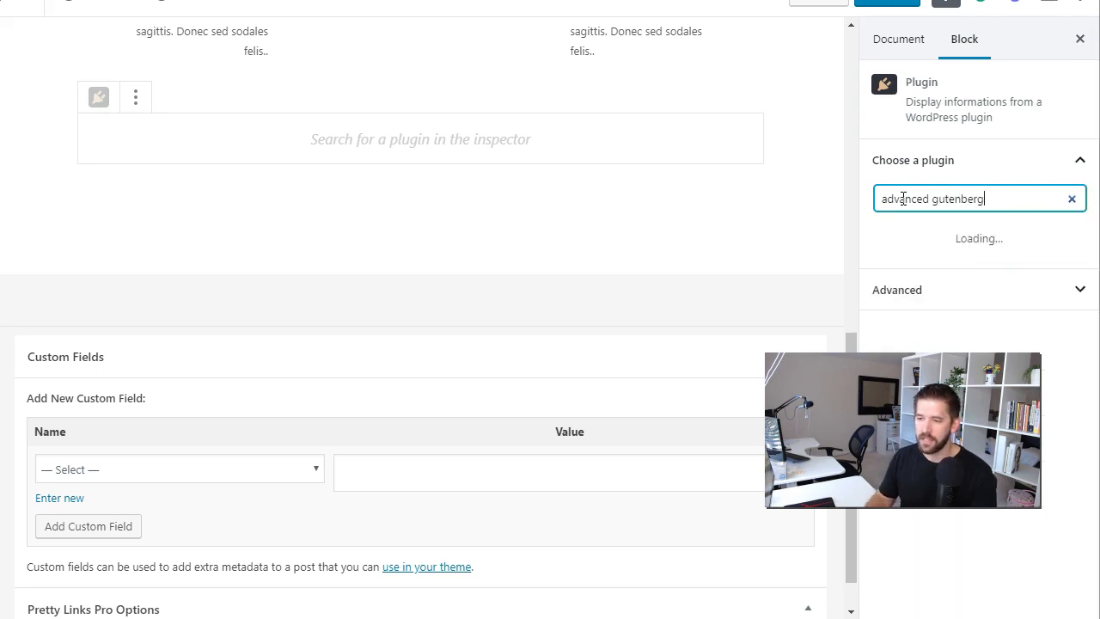
click(908, 194)
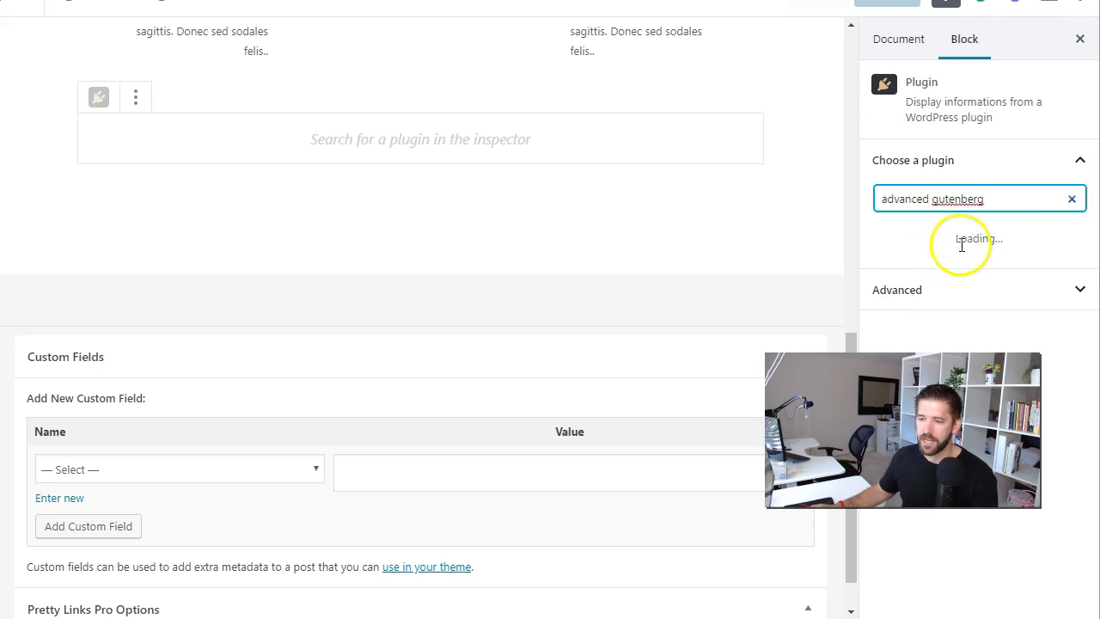
click(921, 304)
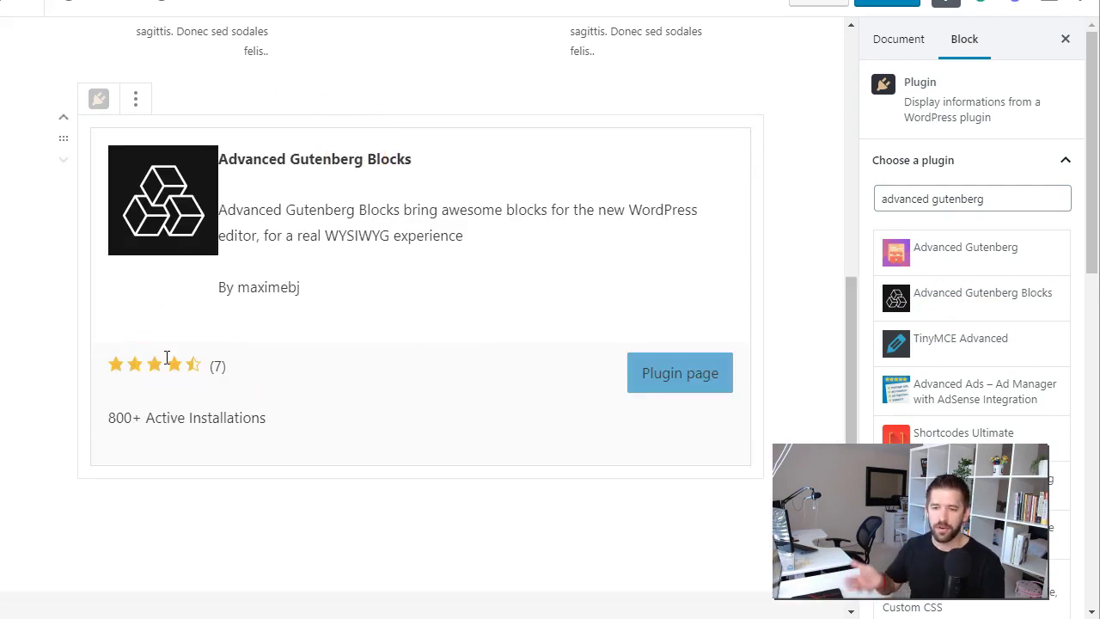
Insert a Notice block below the plugin card
click(144, 507)
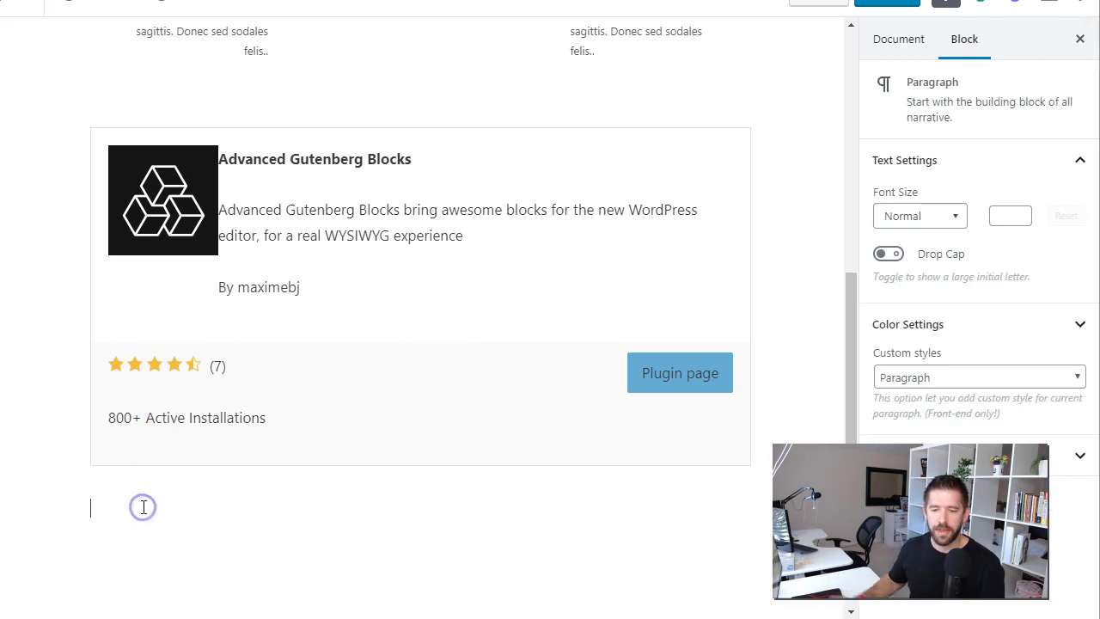
text(/)
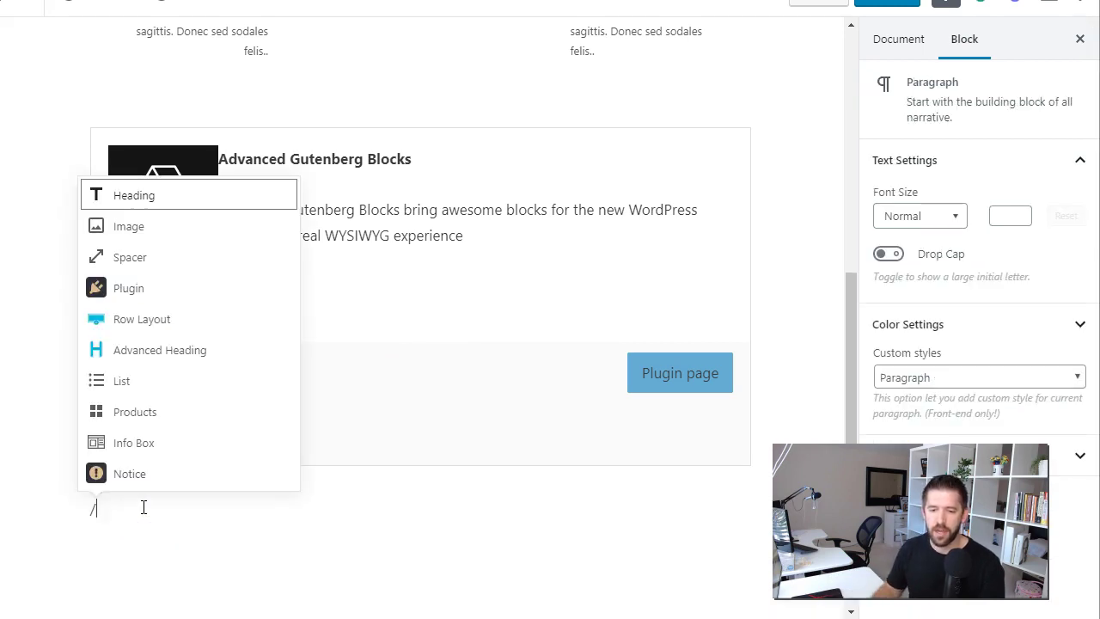
click(137, 477)
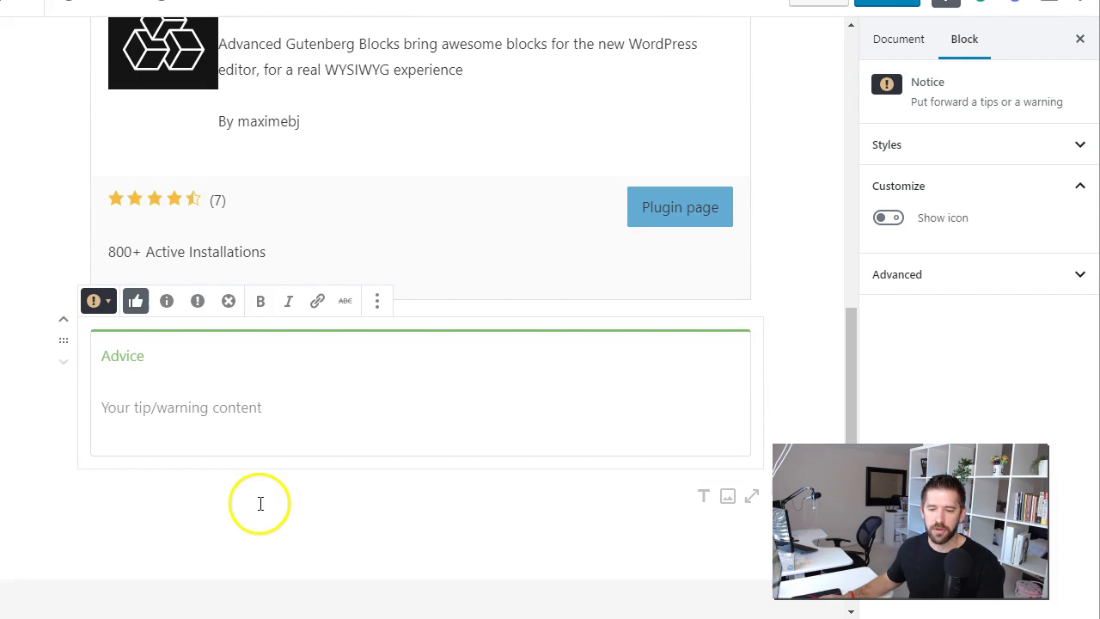
Cycle the notice through its other types, including Information and Warning, back to Advice, and switch on its icon
click(167, 295)
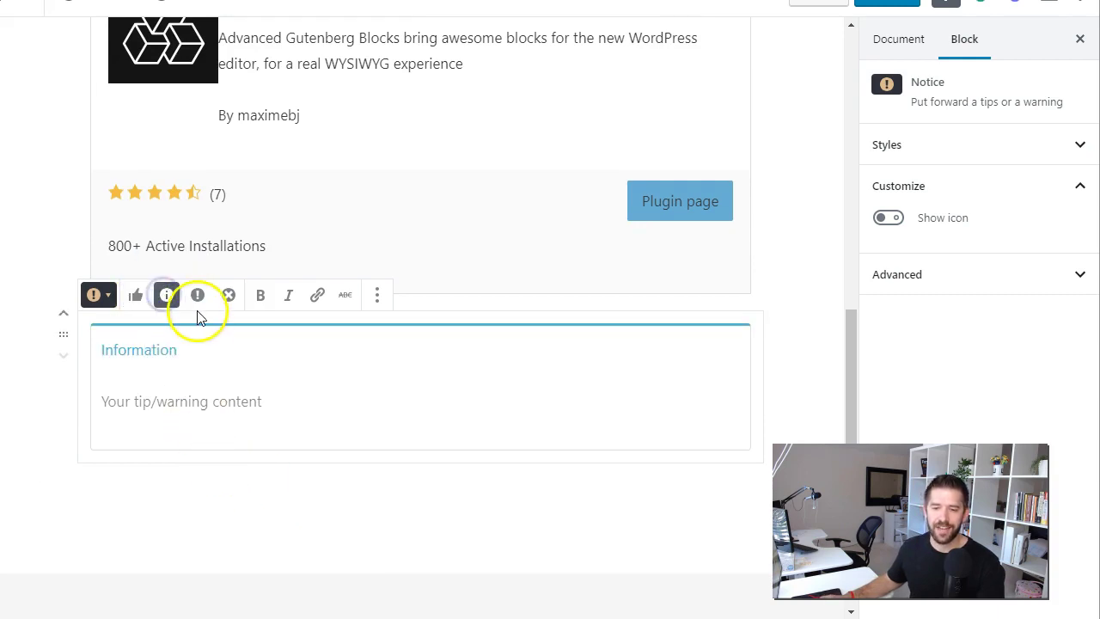
click(197, 301)
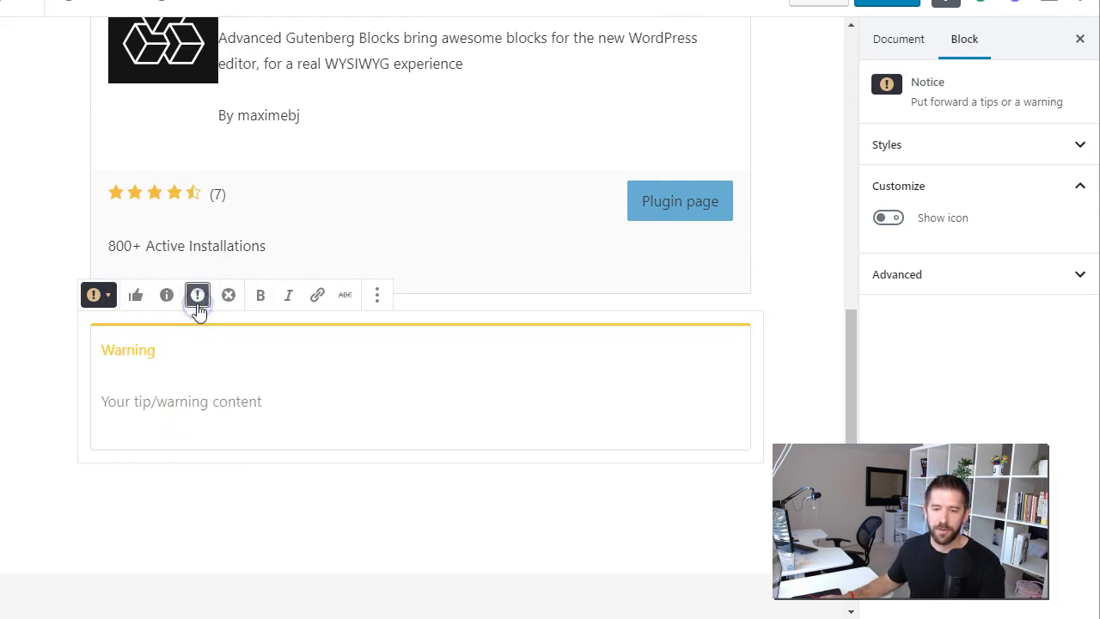
click(229, 295)
click(136, 301)
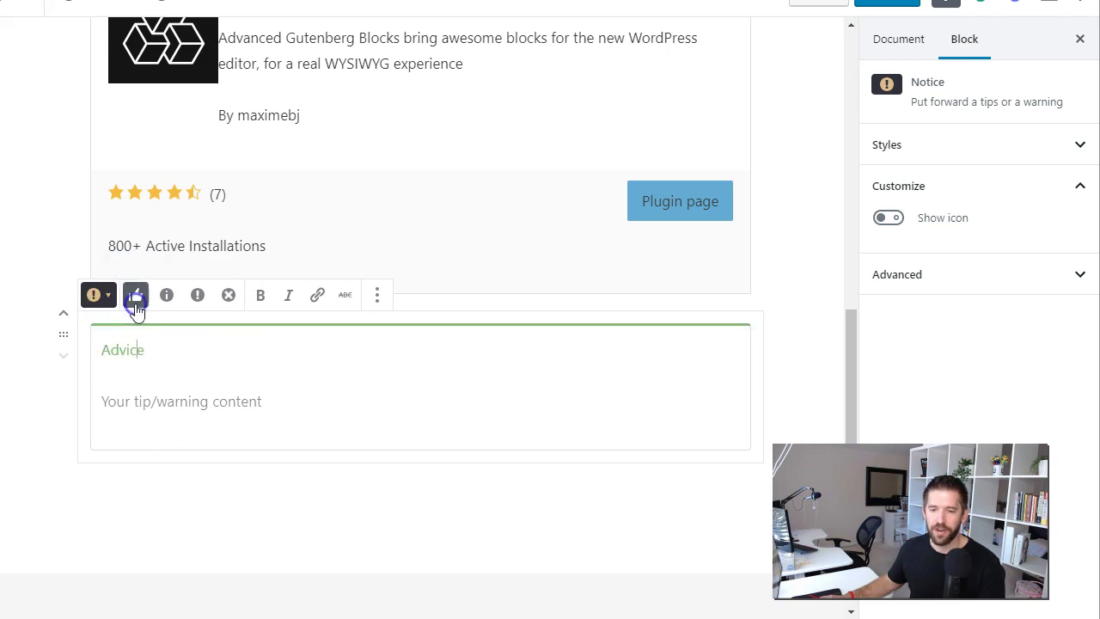
click(889, 219)
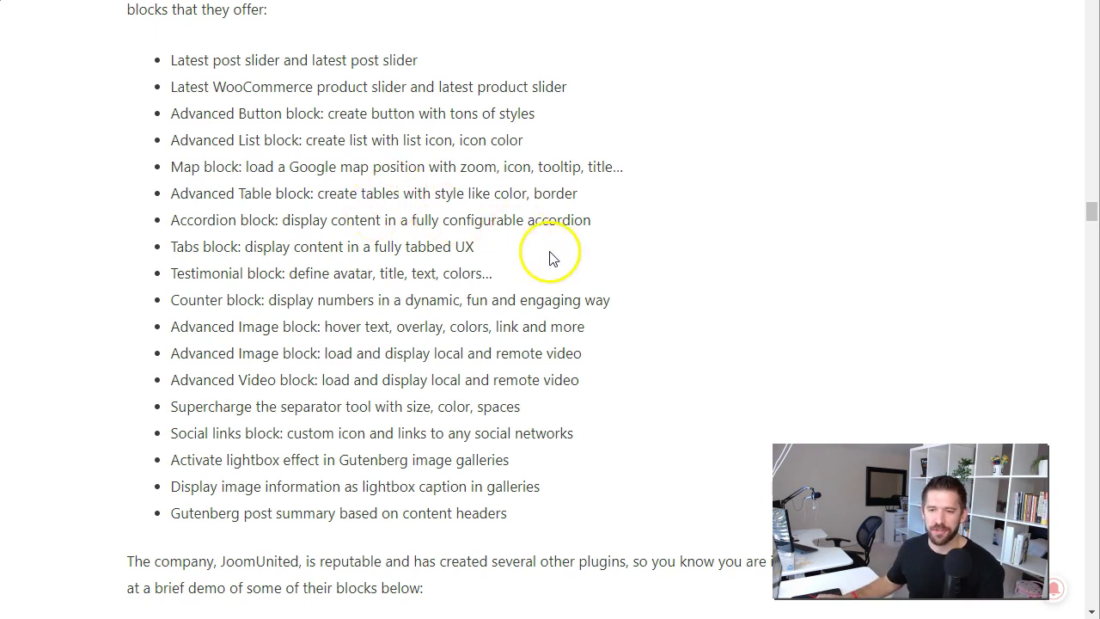
Read the list of Advanced Gutenberg blocks in the article and highlight the Testimonial and Counter block entries
scroll(567, 262, up, 2)
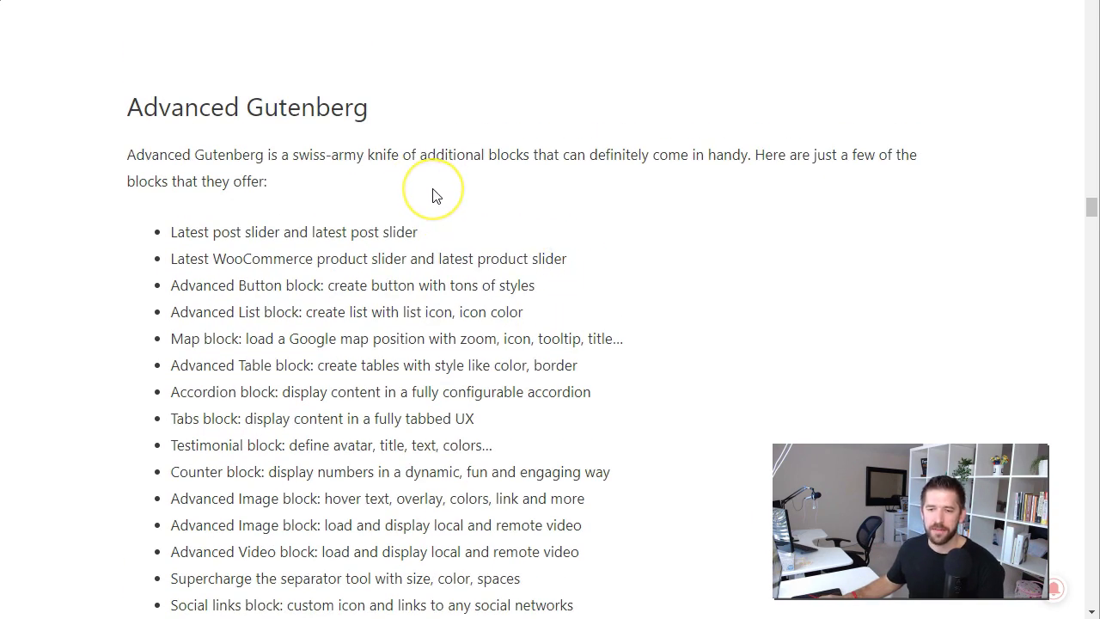
scroll(432, 196, down, 1)
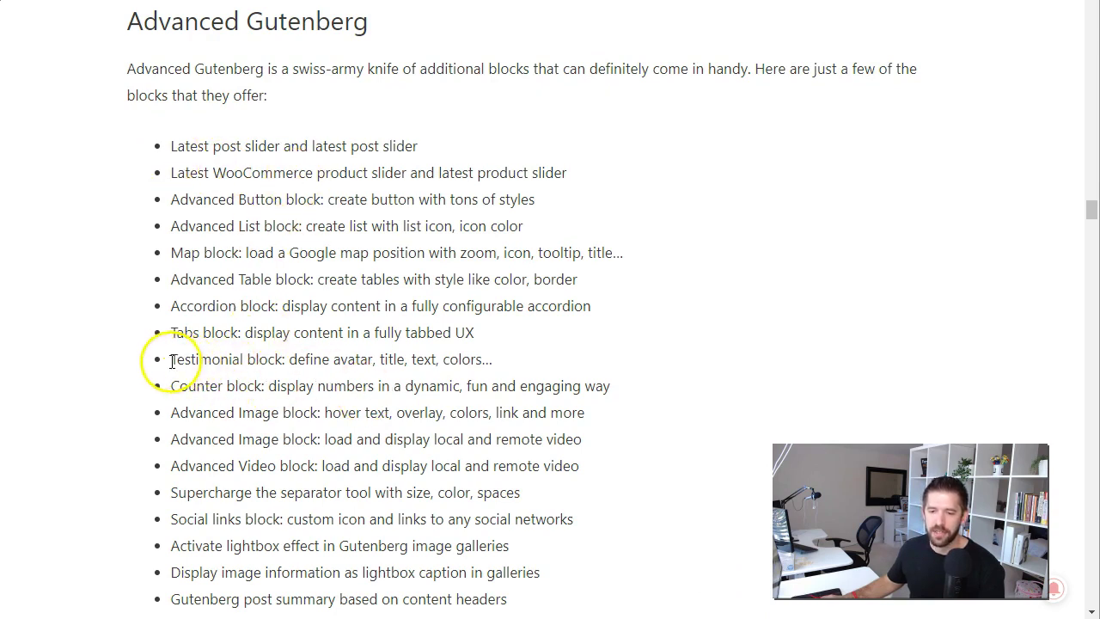
drag(170, 359, 453, 359)
drag(170, 386, 307, 386)
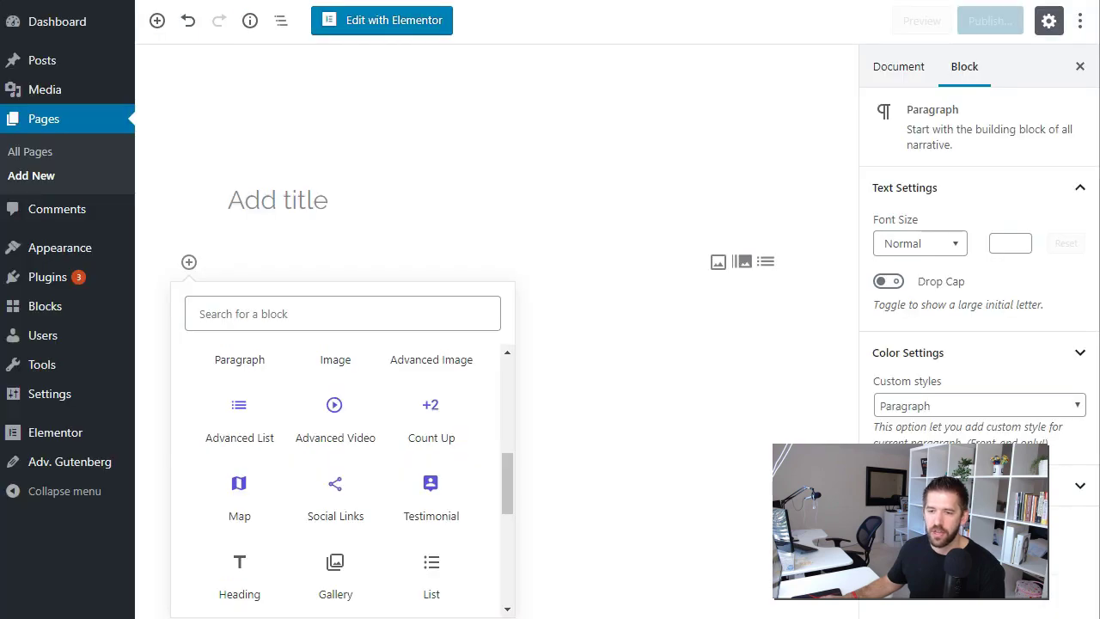
Insert a Count Up block on the blank page and set its counter number to 999
click(432, 425)
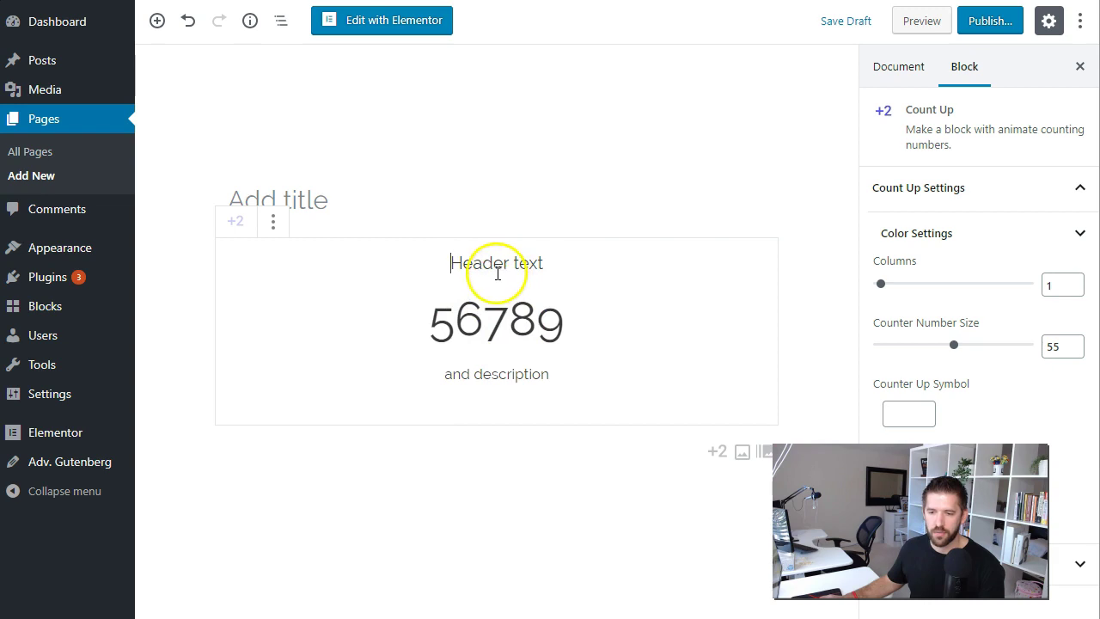
double_click(474, 319)
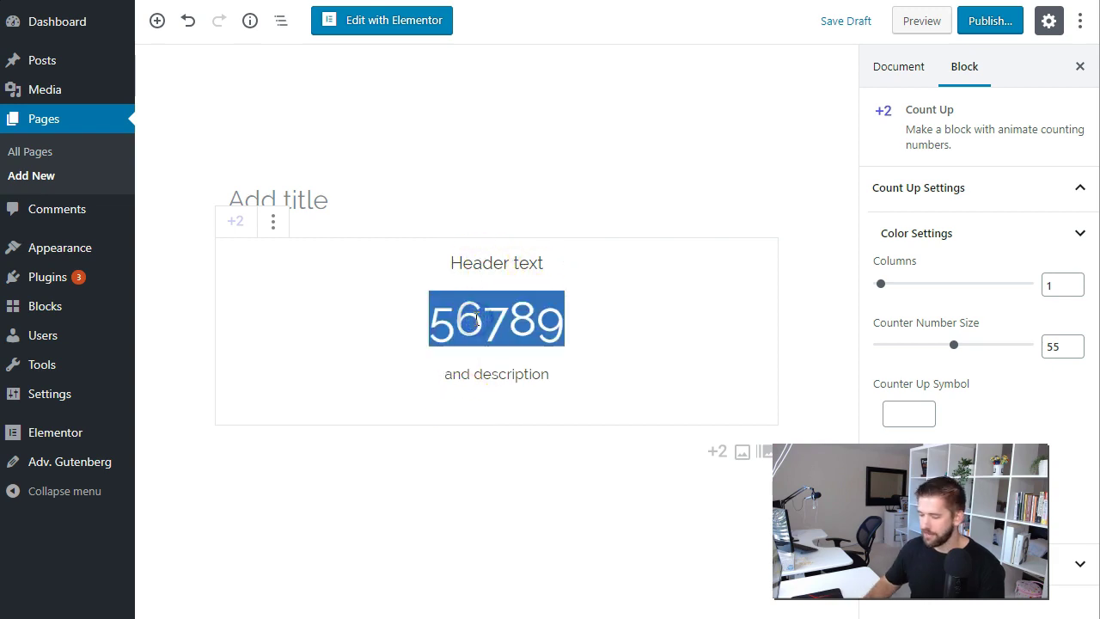
text(999)
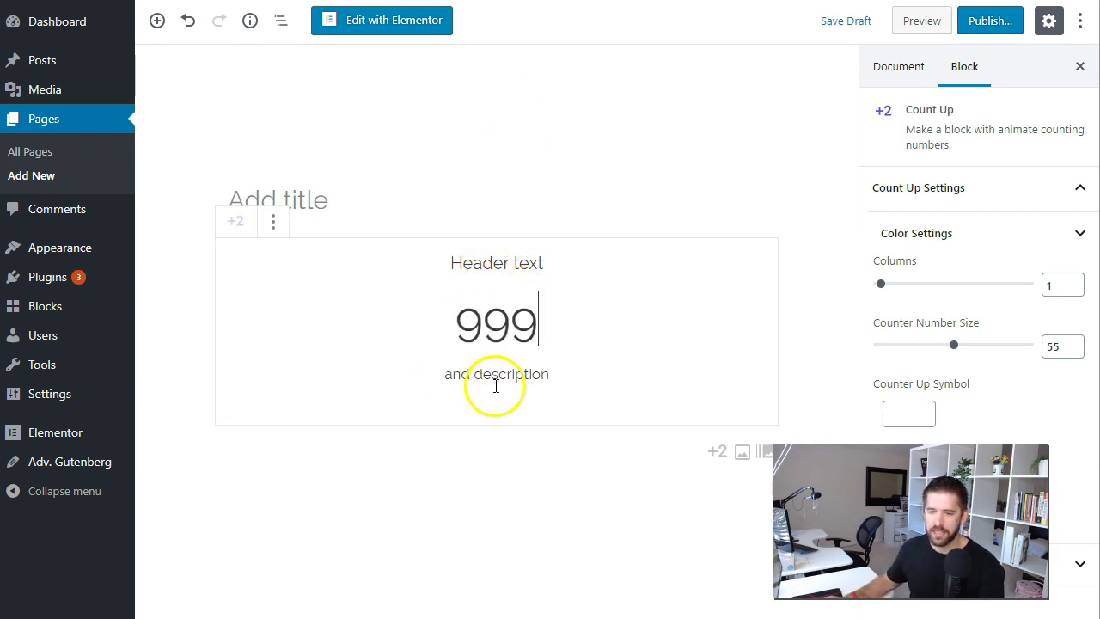
Save the count-up page as a draft and open its preview
click(856, 23)
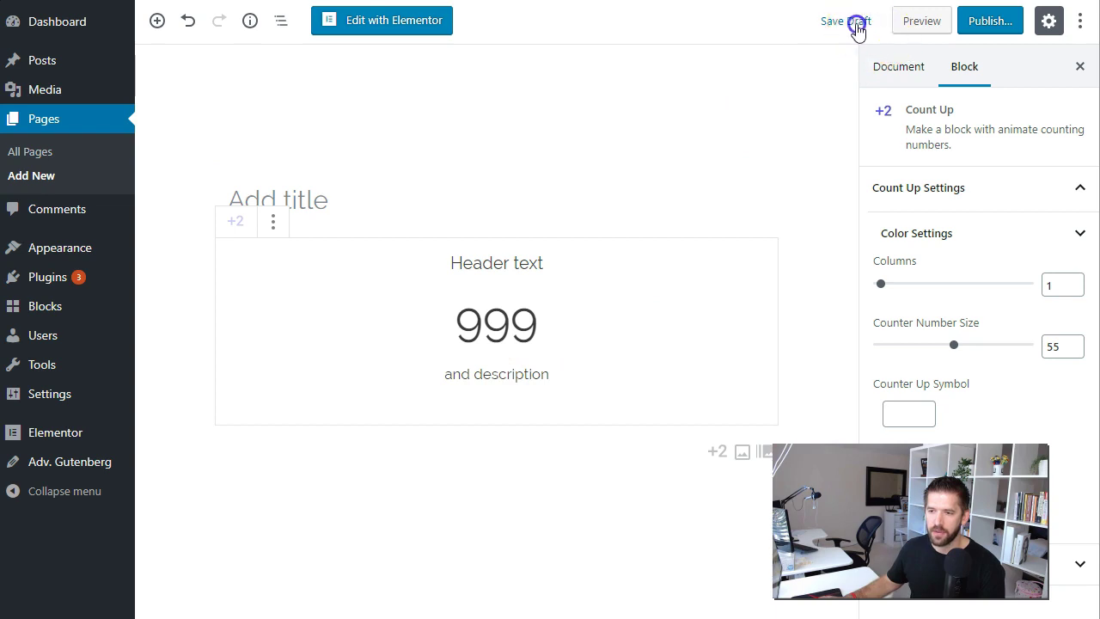
click(926, 22)
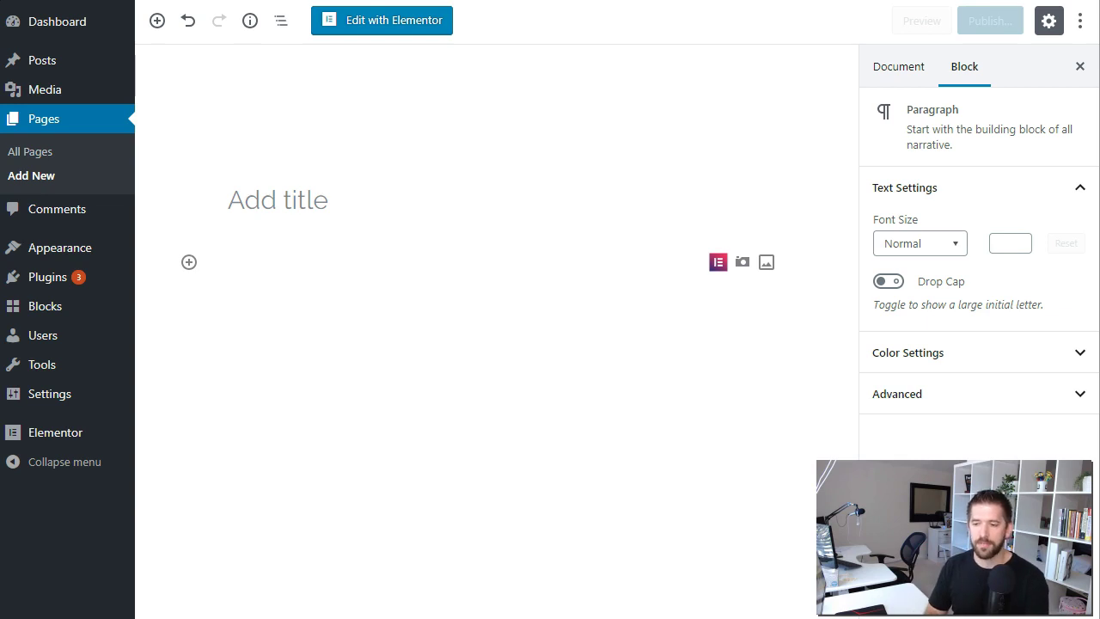
Write the paragraph "Typing away." on the new page and start an empty paragraph below it
text(Typing away.)
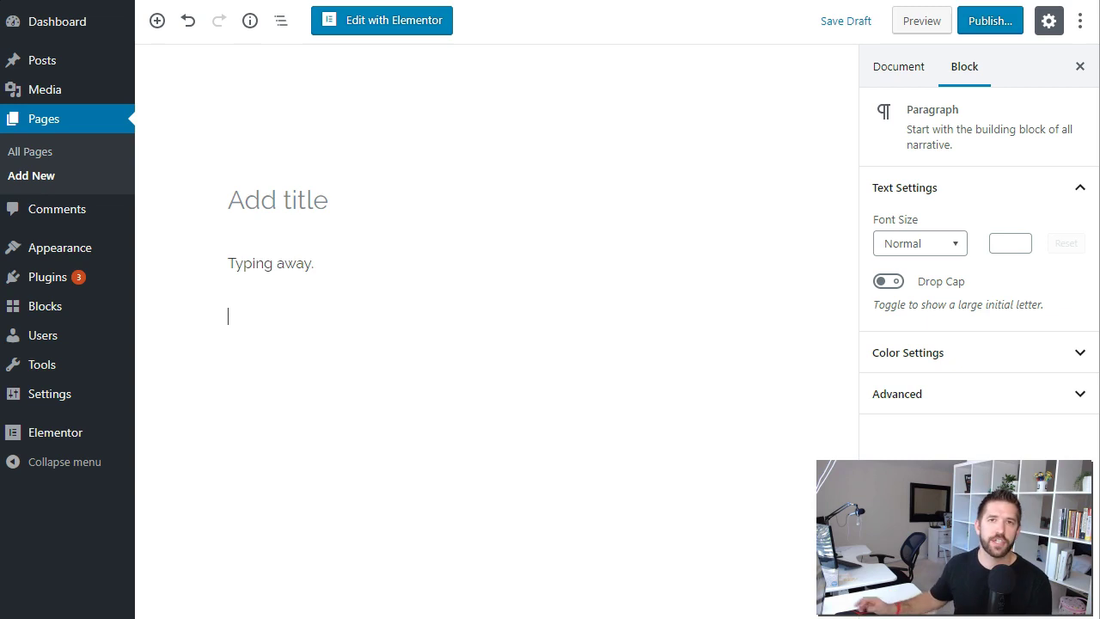
key(Return)
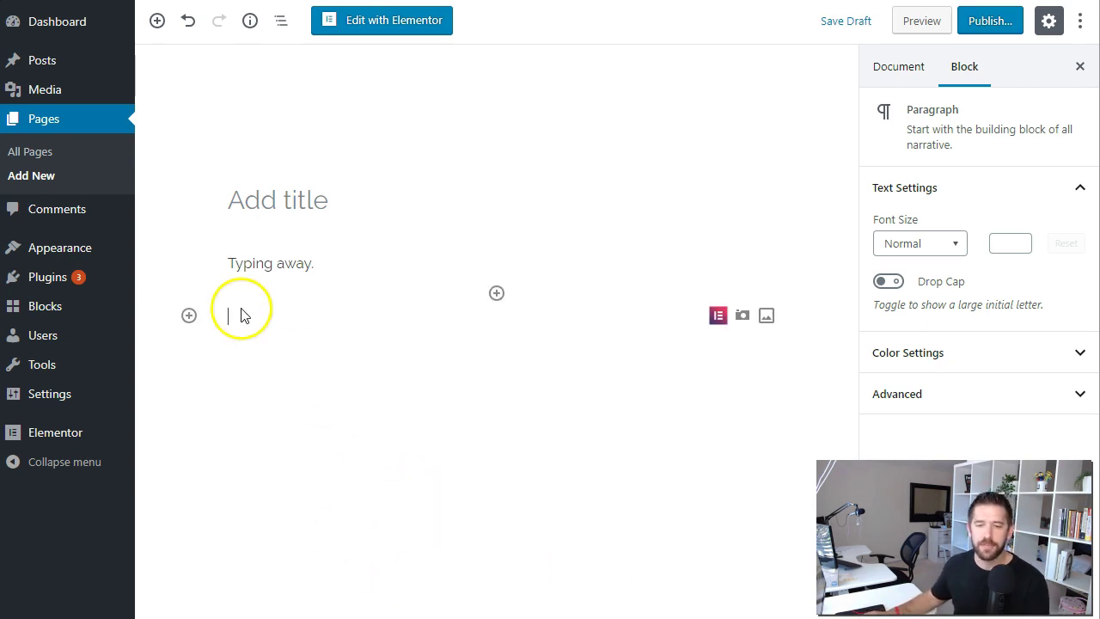
Insert an Elementor Library block below the "Typing away." paragraph and load the Feature Template into it
click(191, 317)
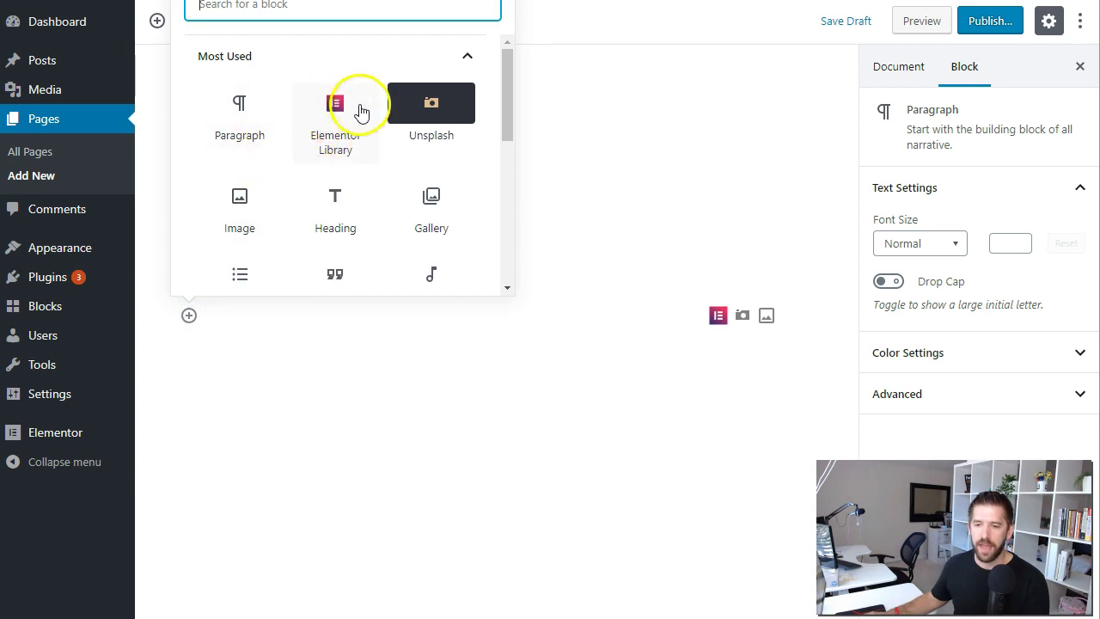
click(335, 129)
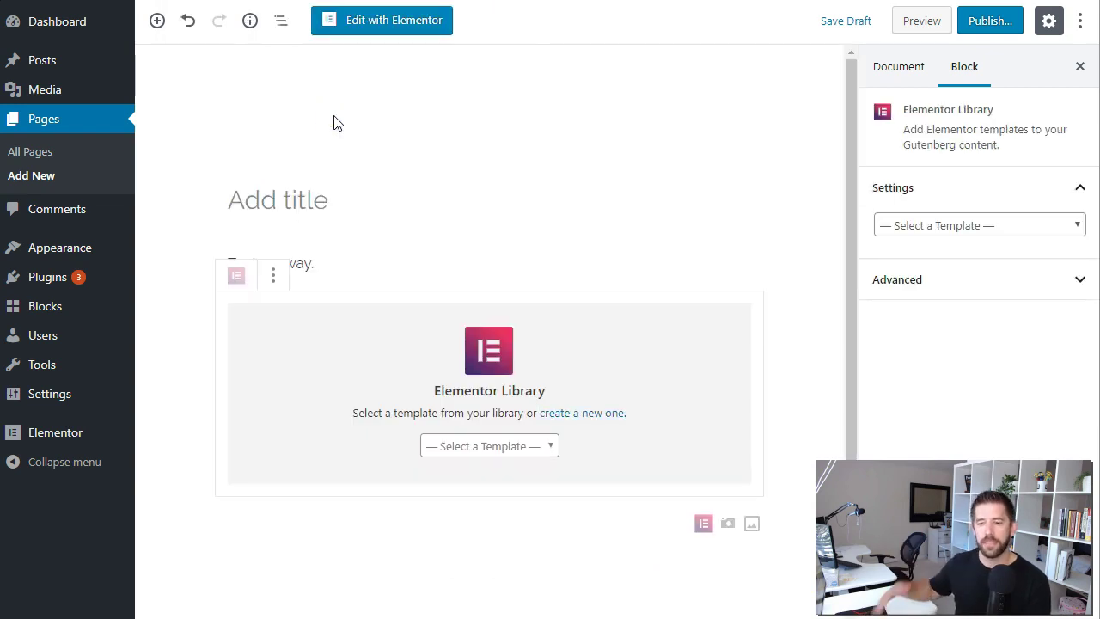
click(462, 447)
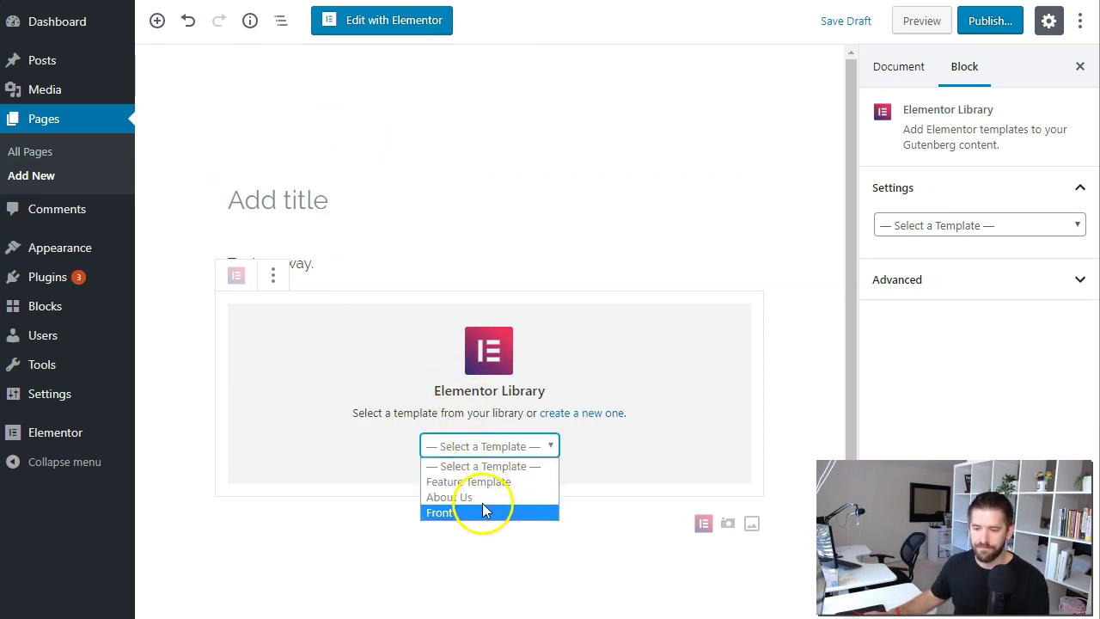
click(477, 481)
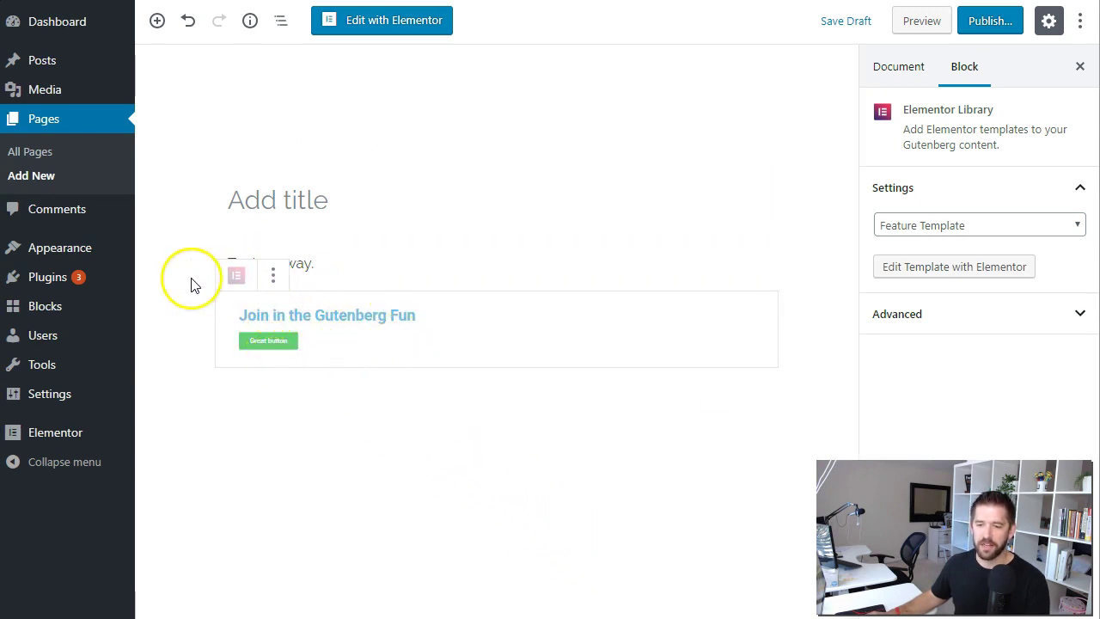
Remove the Elementor Library block that holds the Feature Template
click(248, 275)
click(273, 275)
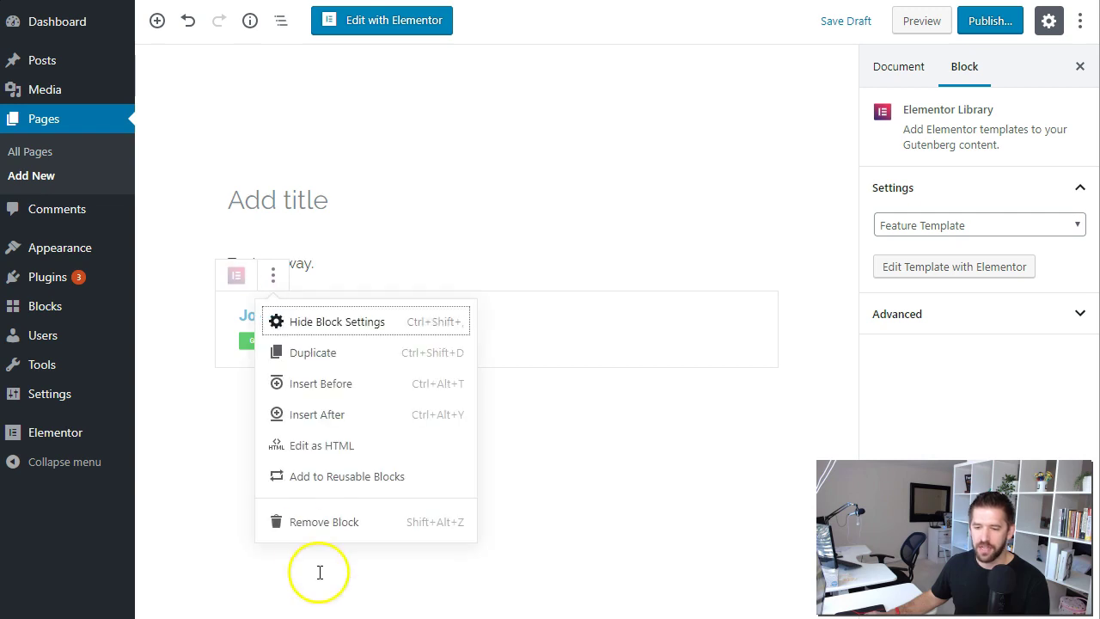
click(325, 522)
click(294, 325)
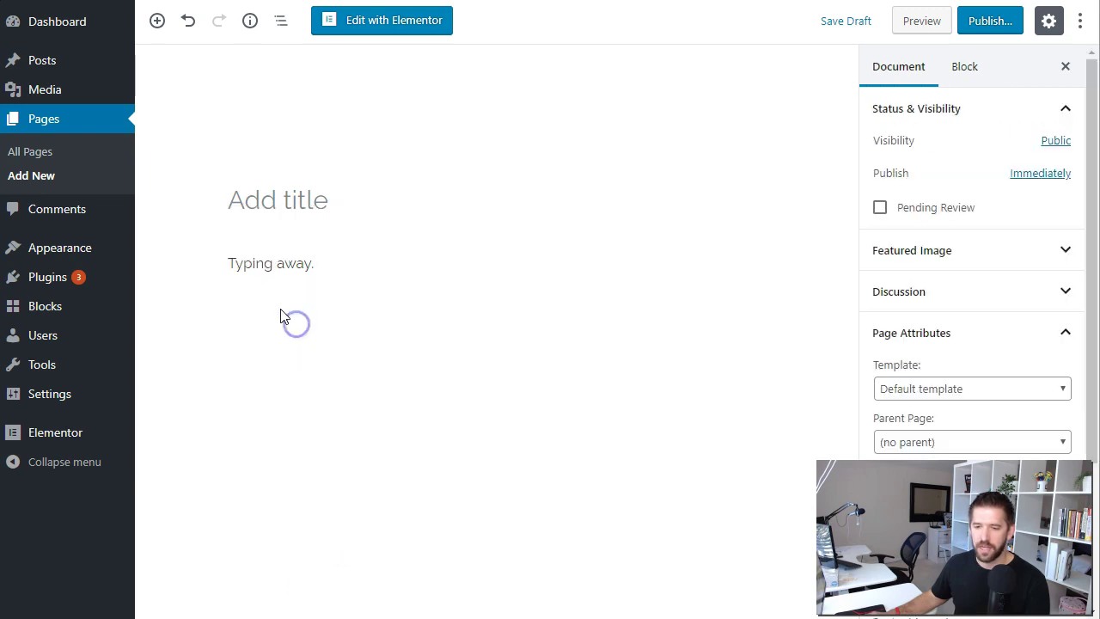
Insert an Elementor Library block in a new line below the paragraph and load the About Us template
click(325, 267)
key(Return)
click(188, 316)
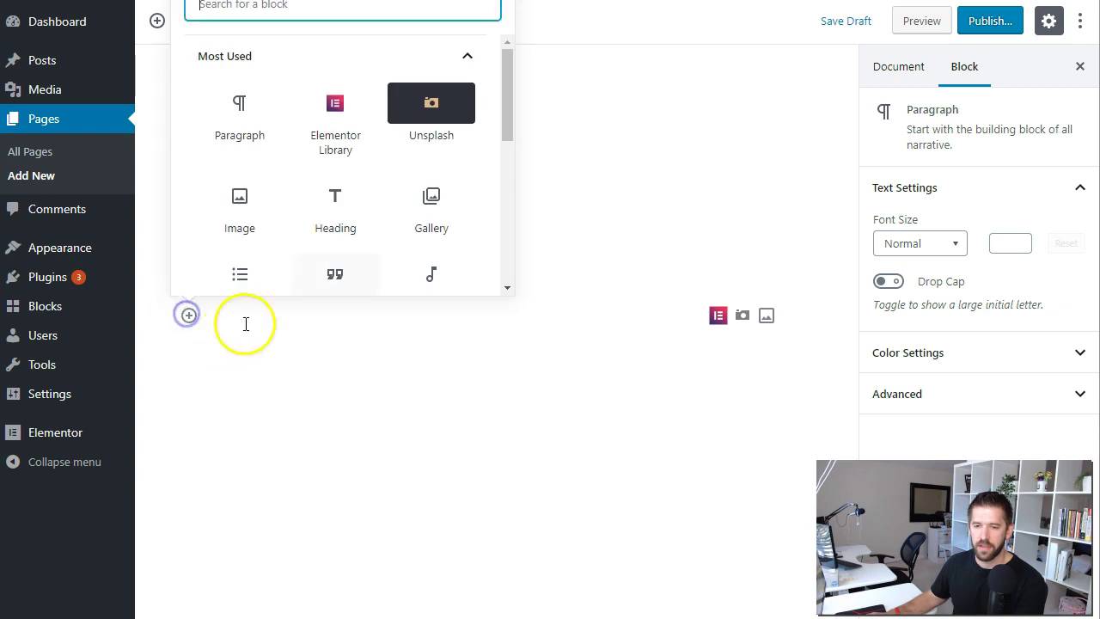
click(344, 127)
click(516, 445)
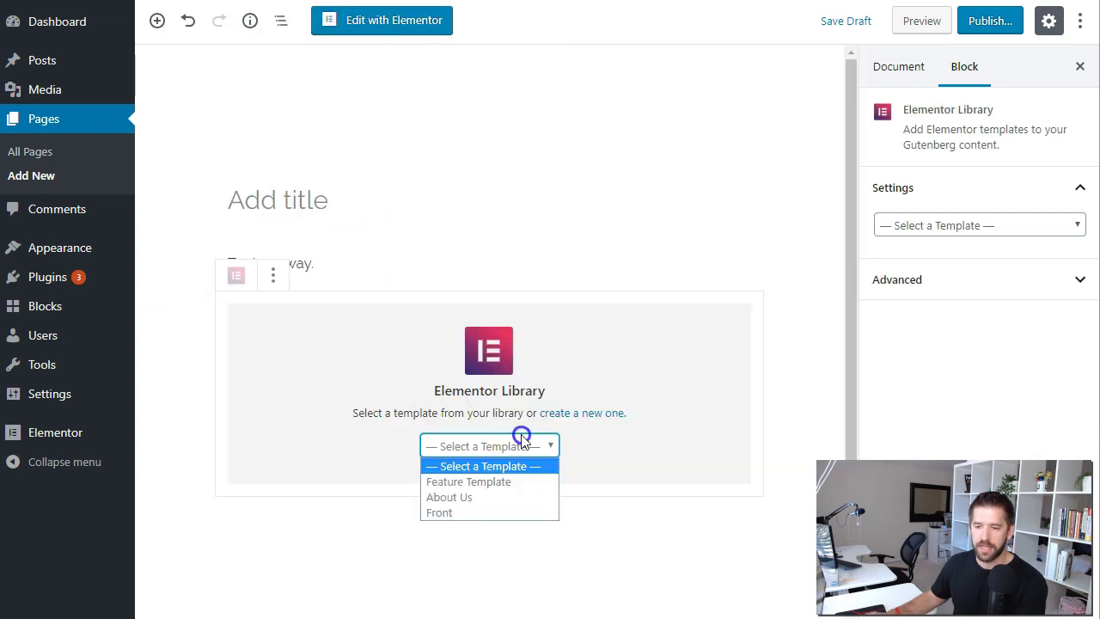
click(484, 497)
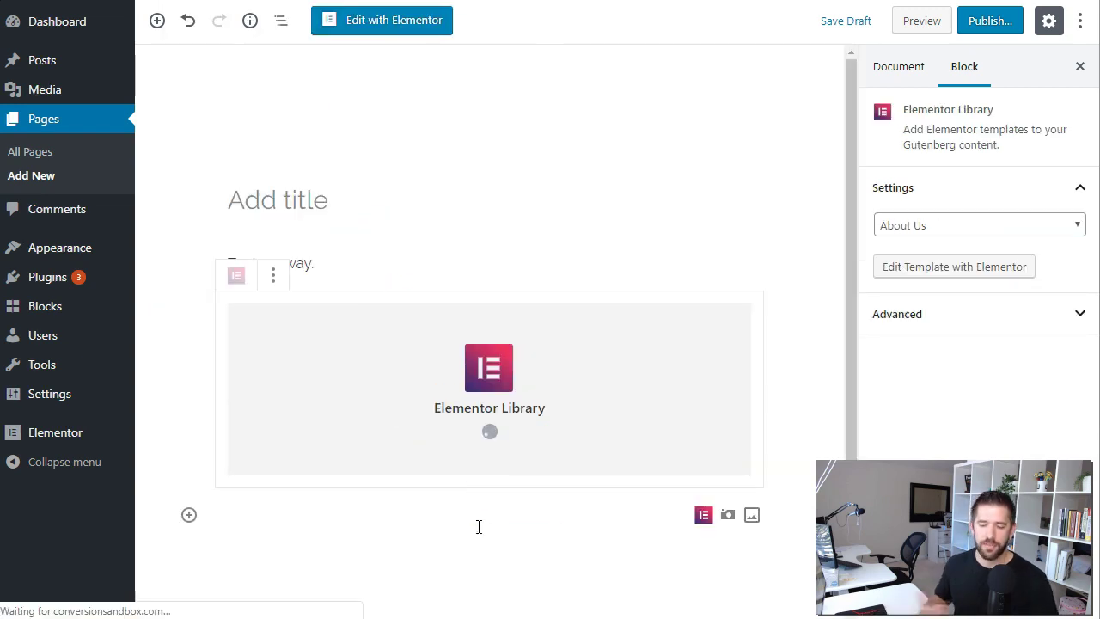
Look through the sections of the embedded About Us template down to its end
scroll(504, 322, down, 2)
scroll(503, 322, down, 8)
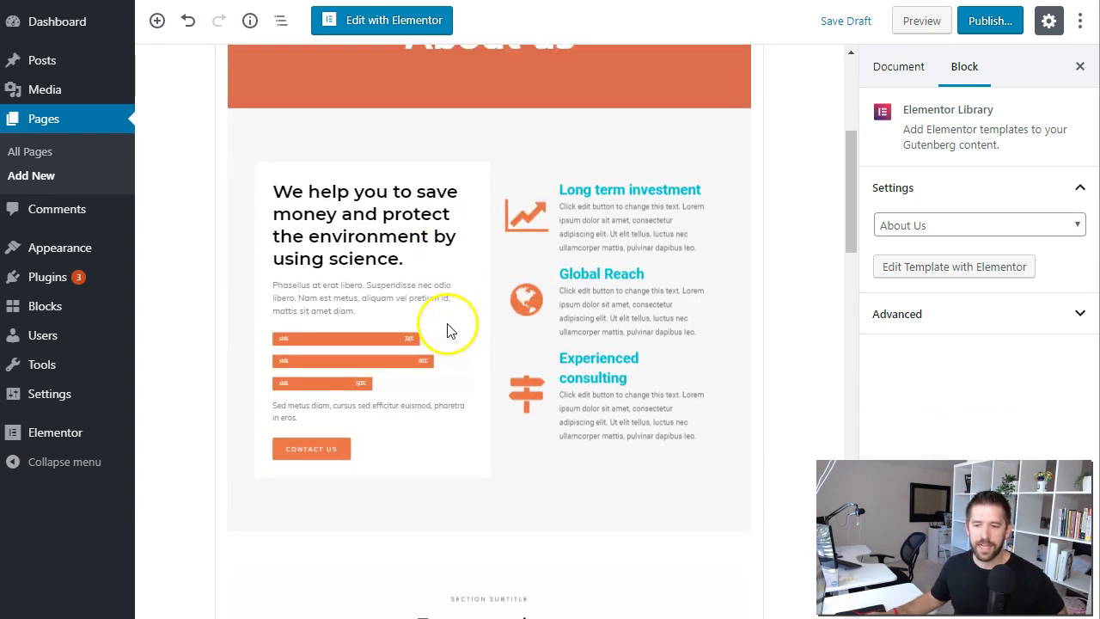
scroll(494, 331, down, 5)
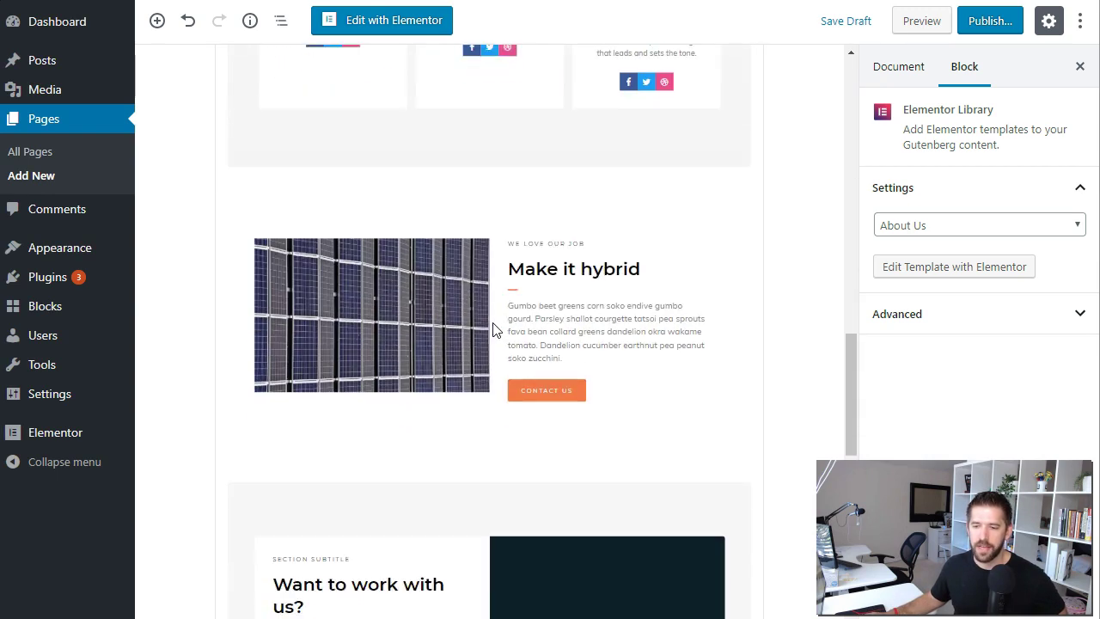
scroll(507, 365, down, 6)
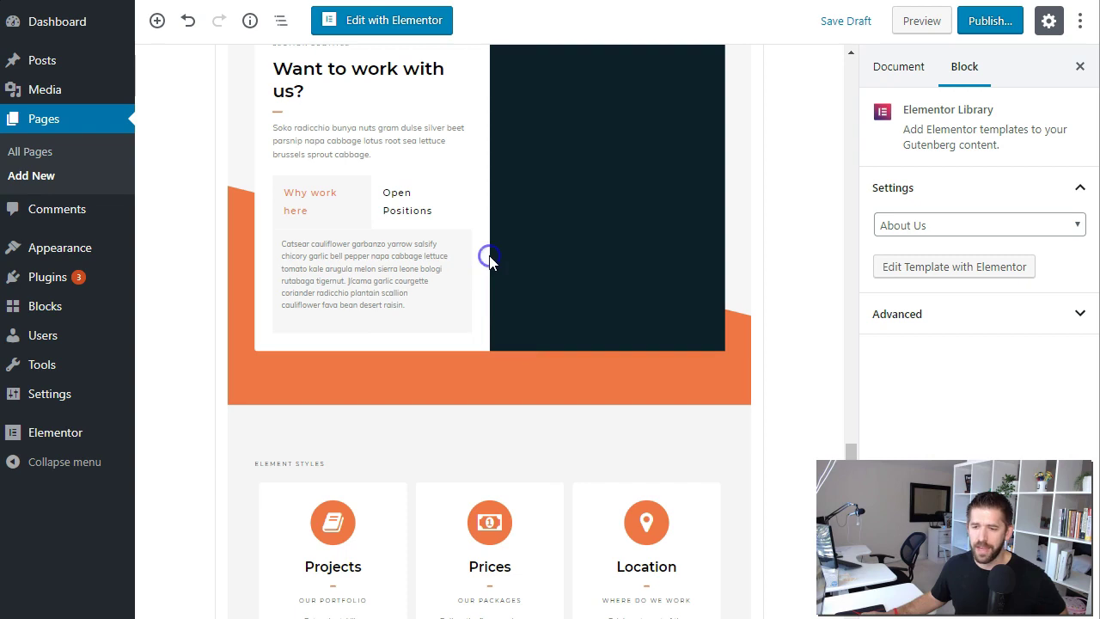
scroll(483, 257, down, 1)
scroll(485, 296, down, 1)
scroll(473, 369, up, 9)
scroll(469, 384, down, 4)
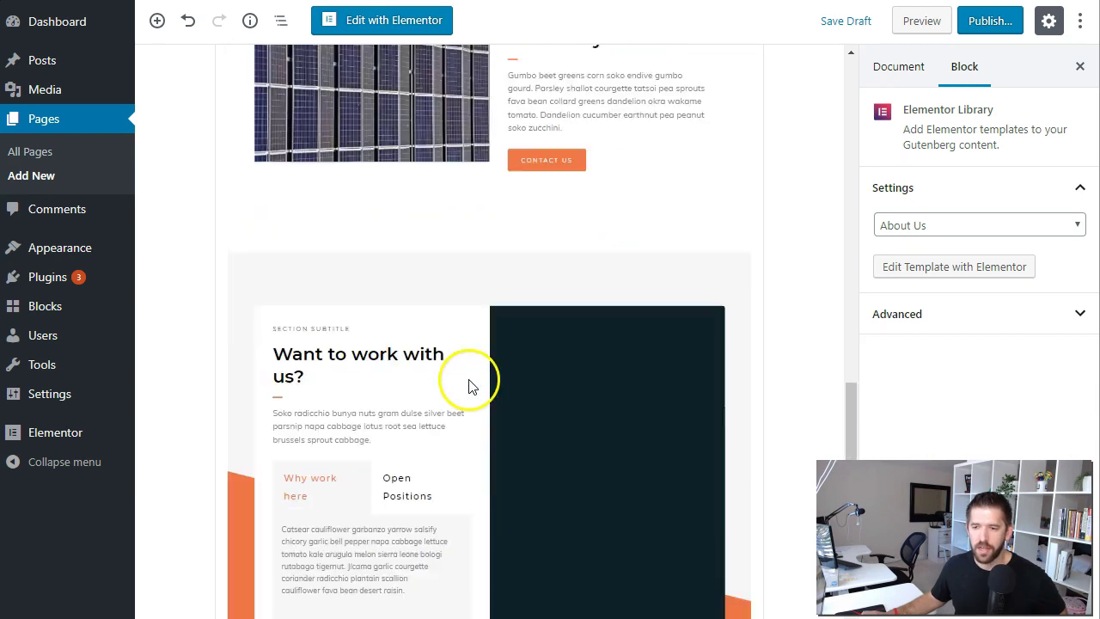
scroll(447, 515, down, 5)
Add another Elementor Library block below the About Us template by searching for "/lib" in an empty paragraph
click(407, 498)
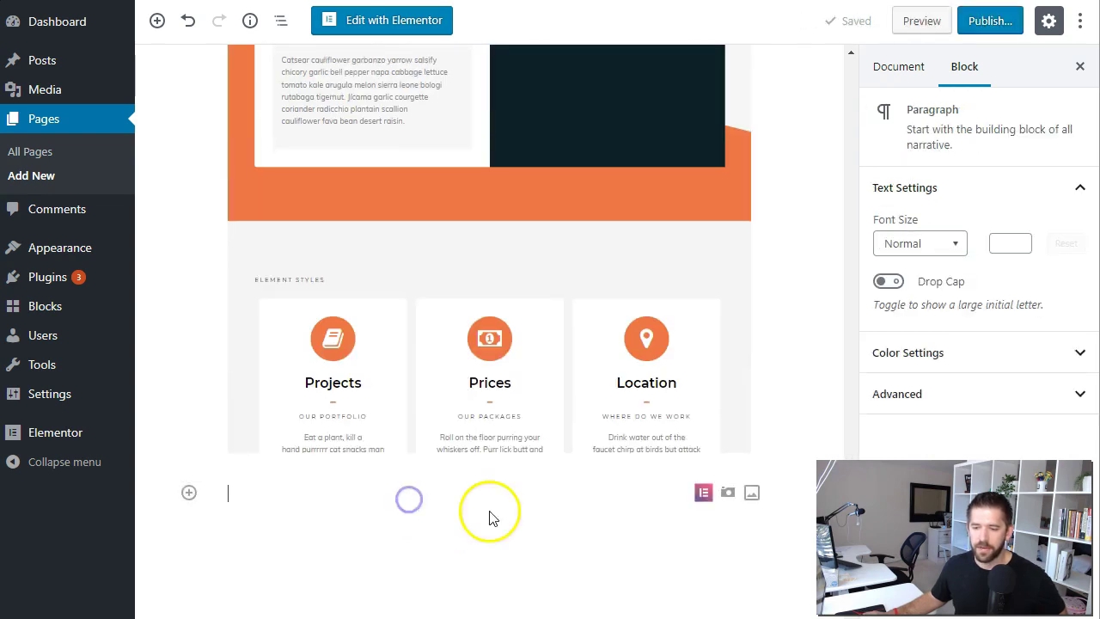
text(/lib)
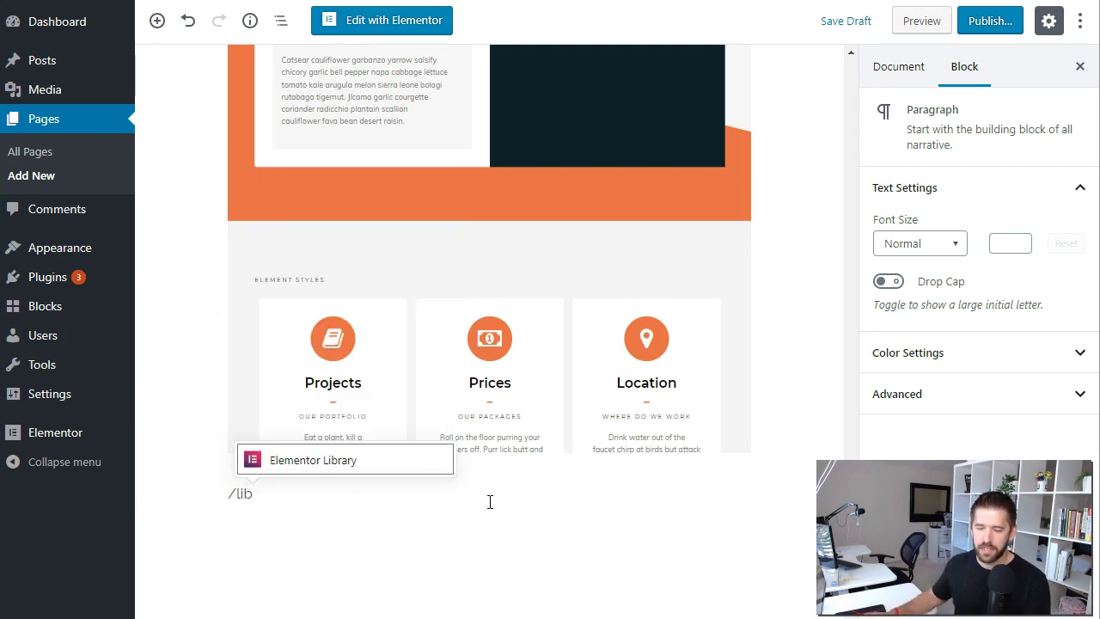
click(301, 467)
click(580, 464)
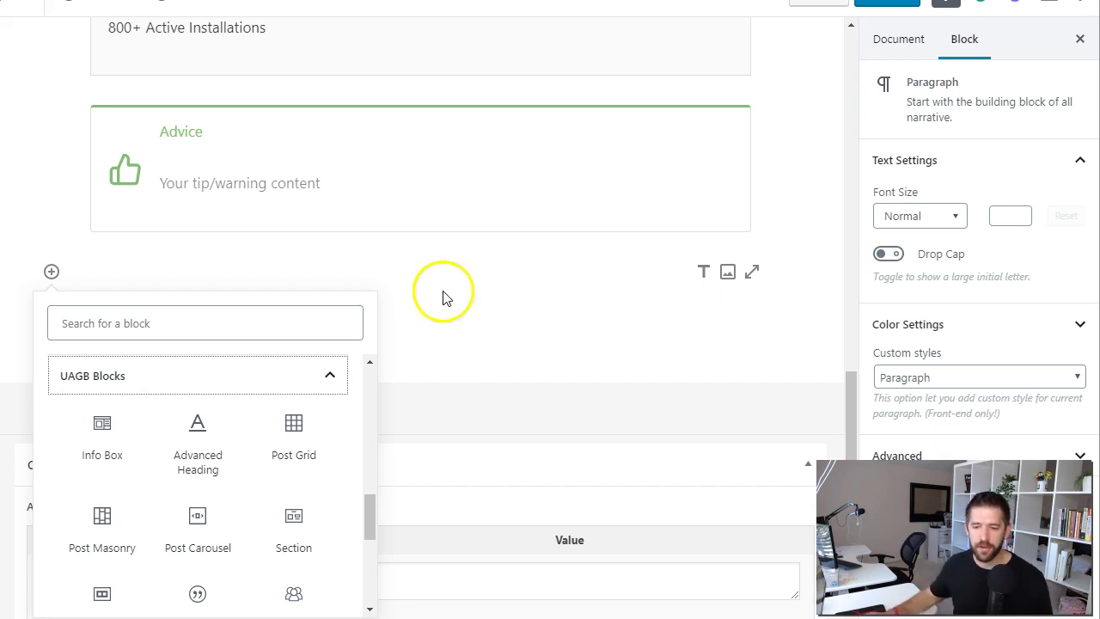
Look over the UAGB Blocks and insert an Info Box block below the Advice notice
drag(368, 509, 368, 513)
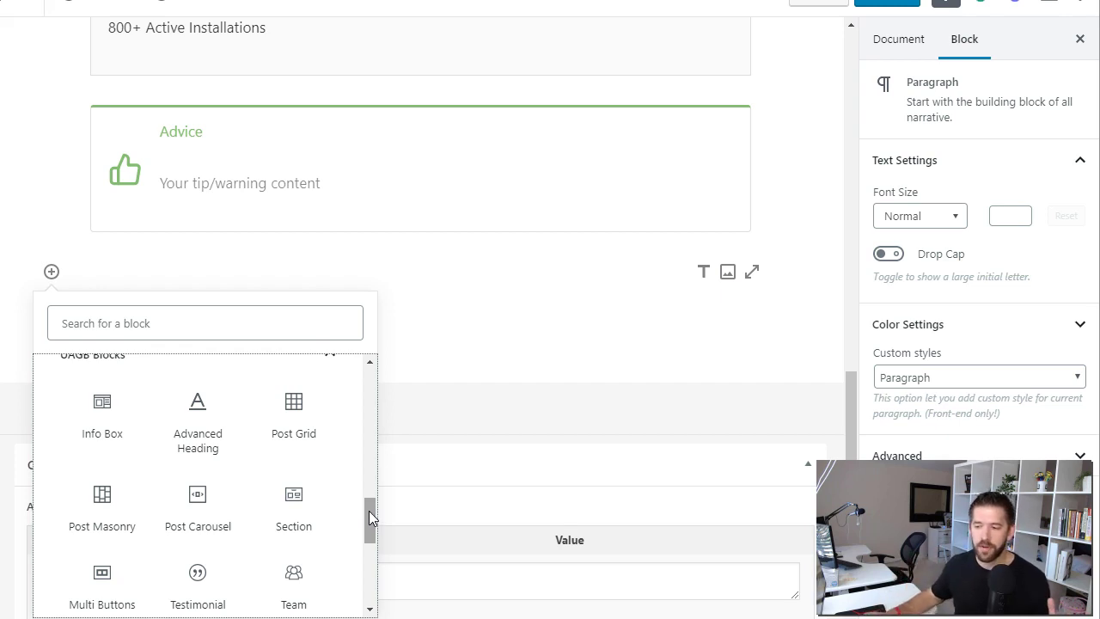
drag(365, 520, 364, 497)
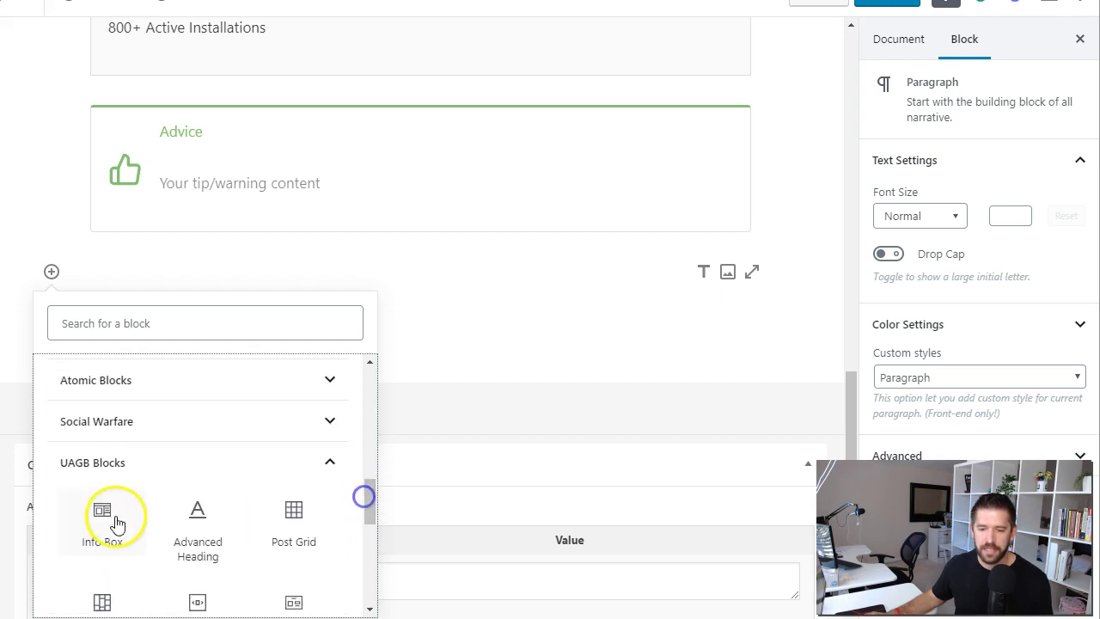
click(115, 519)
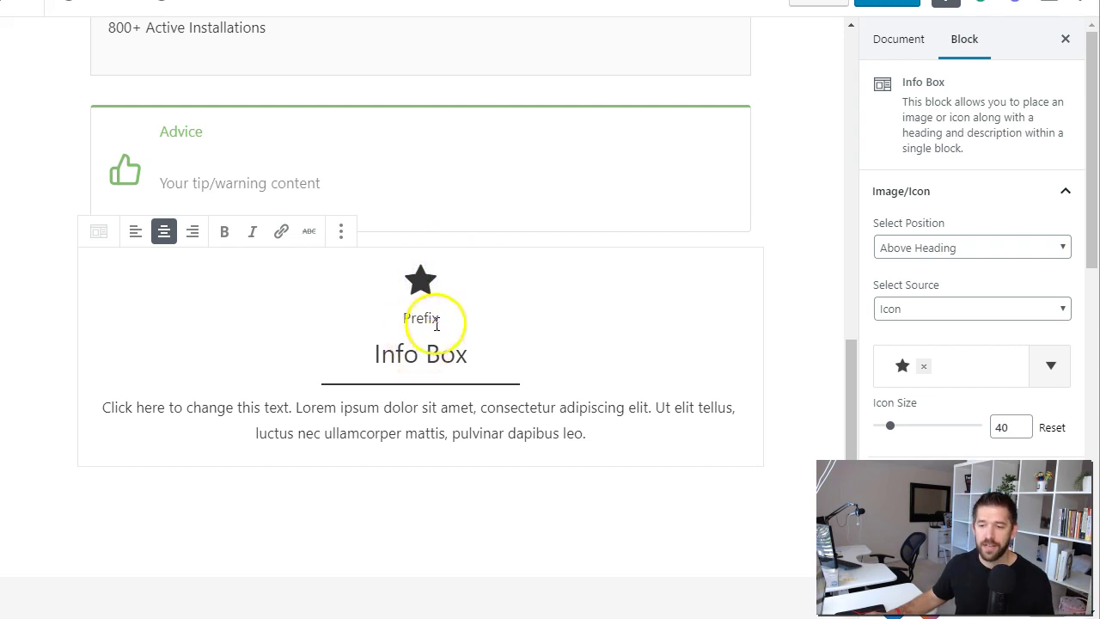
click(381, 430)
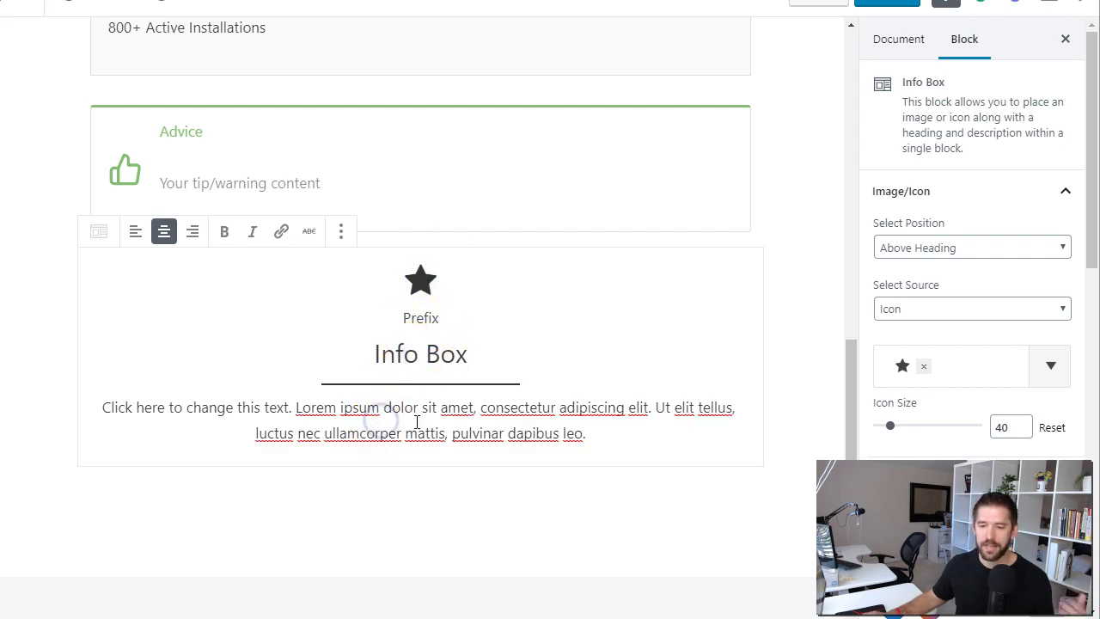
Give the info box a Read More text link through its call-to-action type
scroll(860, 404, down, 1)
click(940, 435)
scroll(928, 412, down, 3)
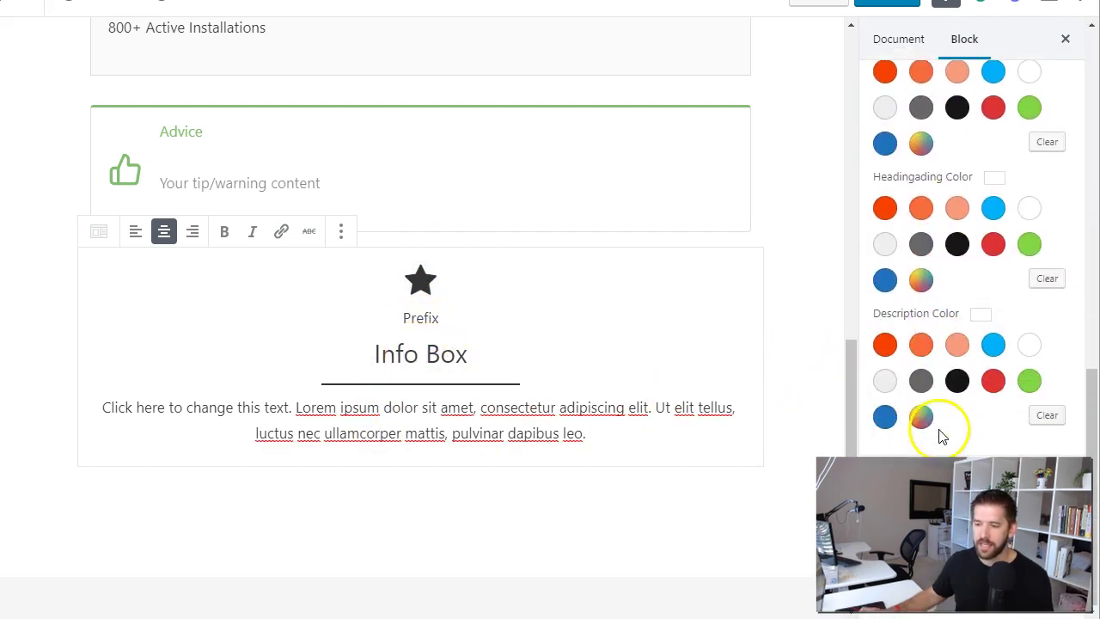
click(955, 517)
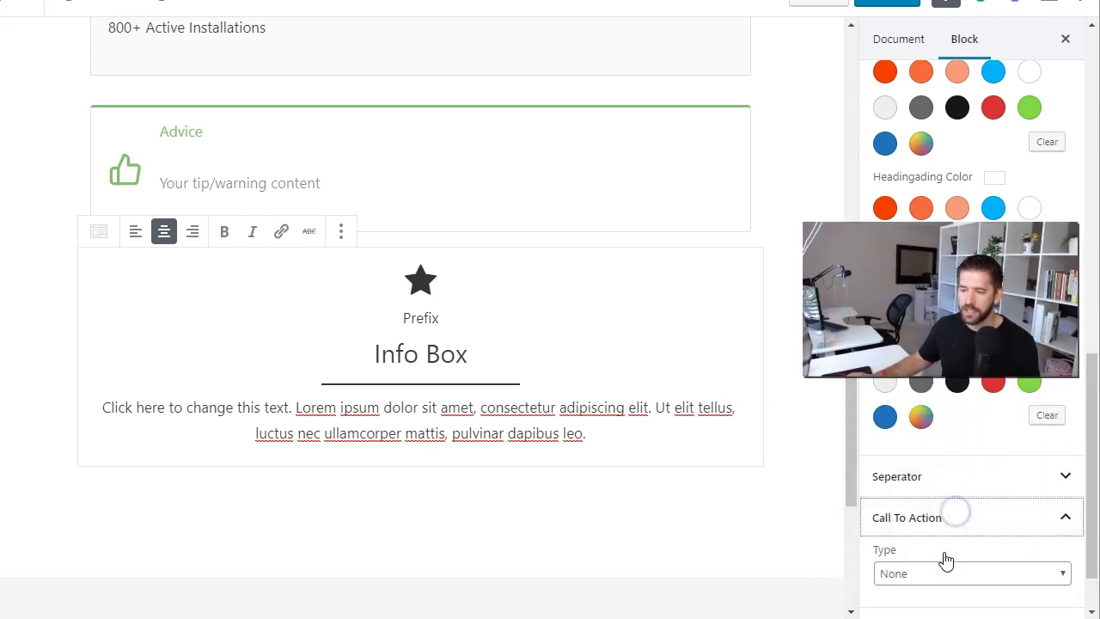
click(940, 572)
click(918, 609)
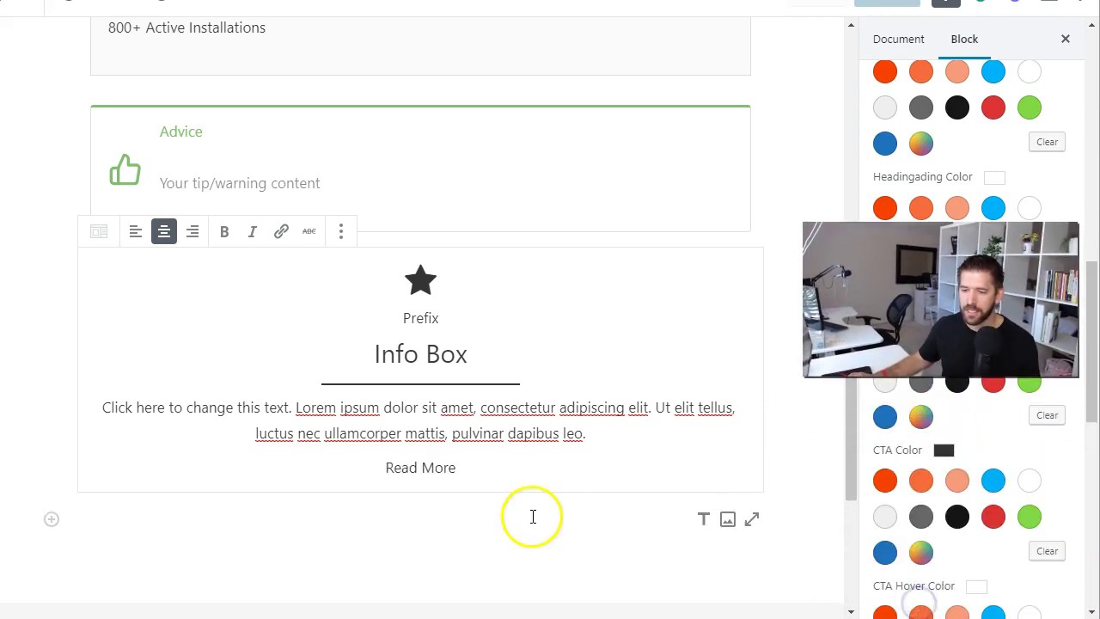
click(402, 448)
click(416, 361)
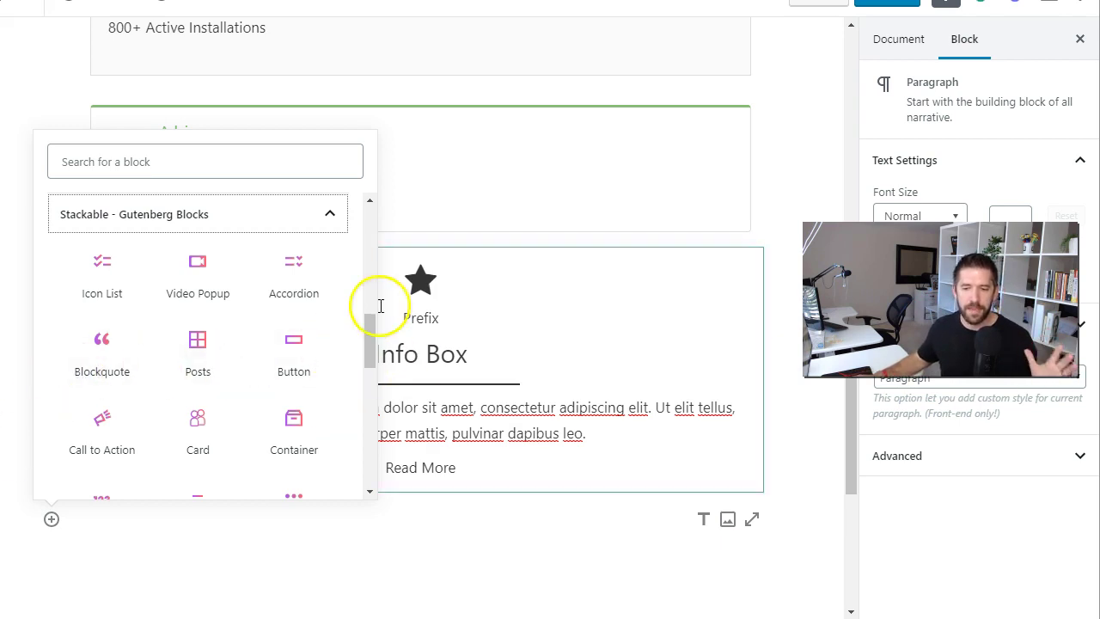
Insert a Video Popup block from the Stackable blocks below the info box
mouse_move(365, 351)
mouse_down()
mouse_move(358, 421)
mouse_move(368, 329)
mouse_up()
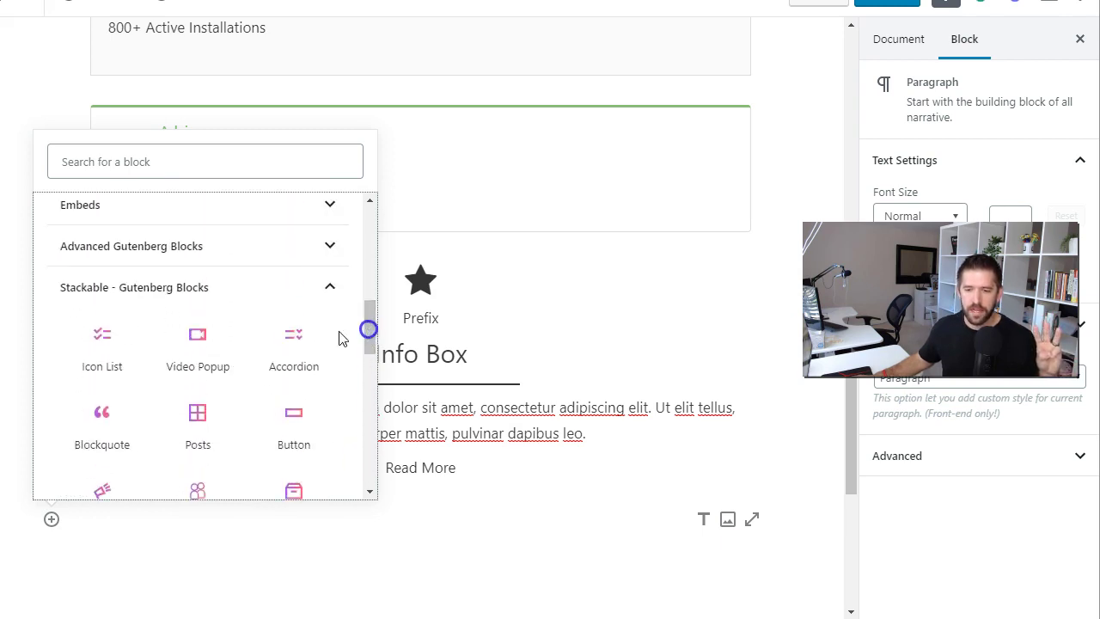
click(211, 349)
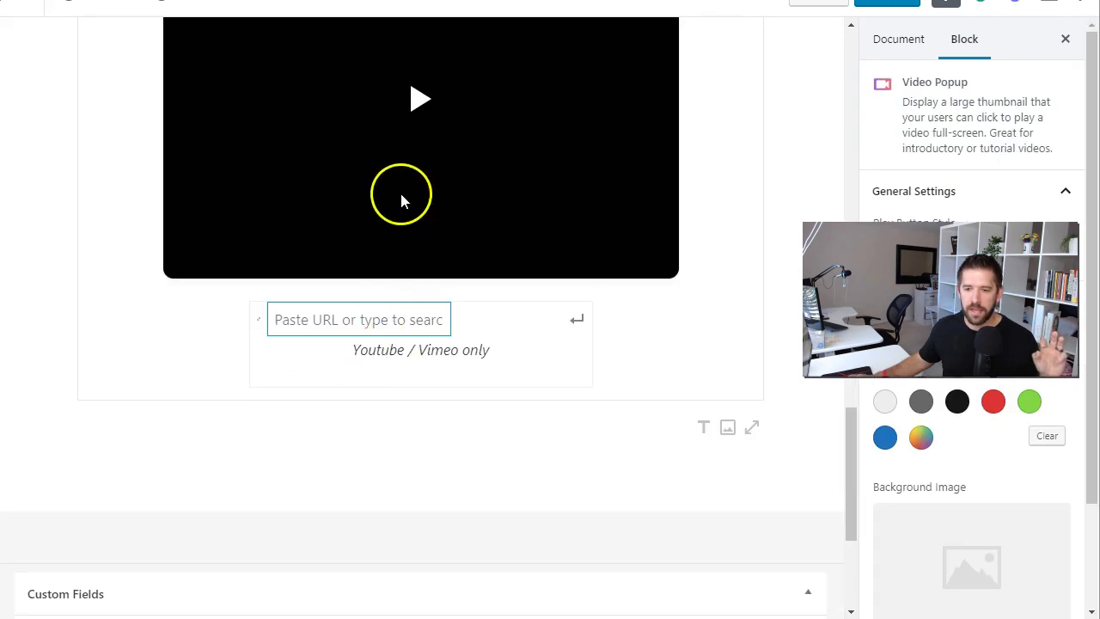
scroll(399, 197, up, 2)
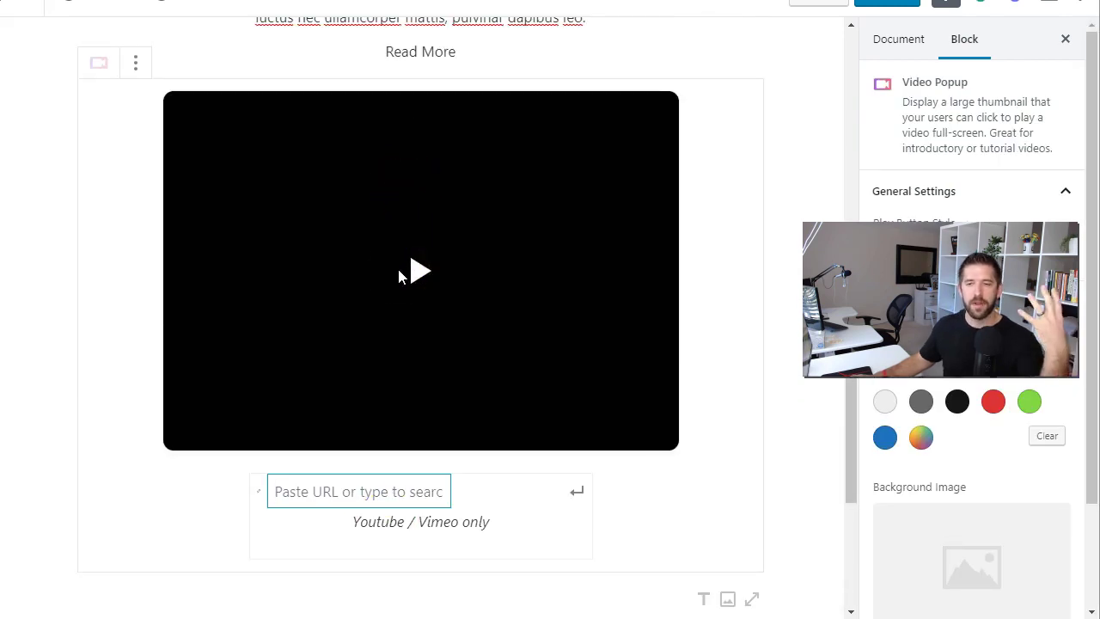
click(420, 325)
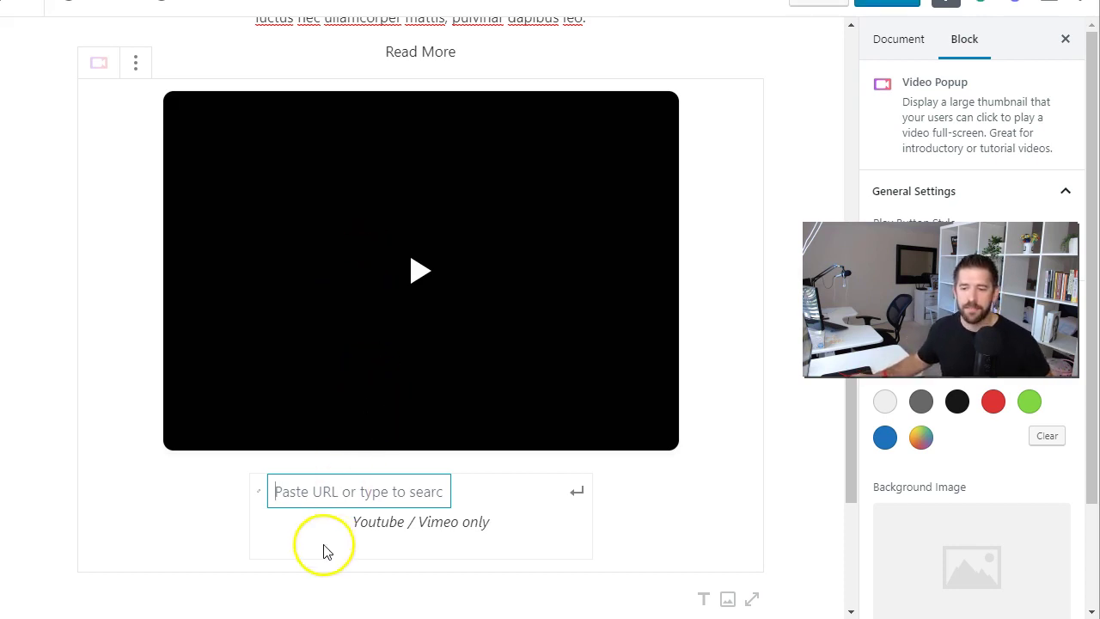
Insert a Stackable Feature Grid block below the video popup by searching the blocks for "feat"
click(255, 596)
click(53, 491)
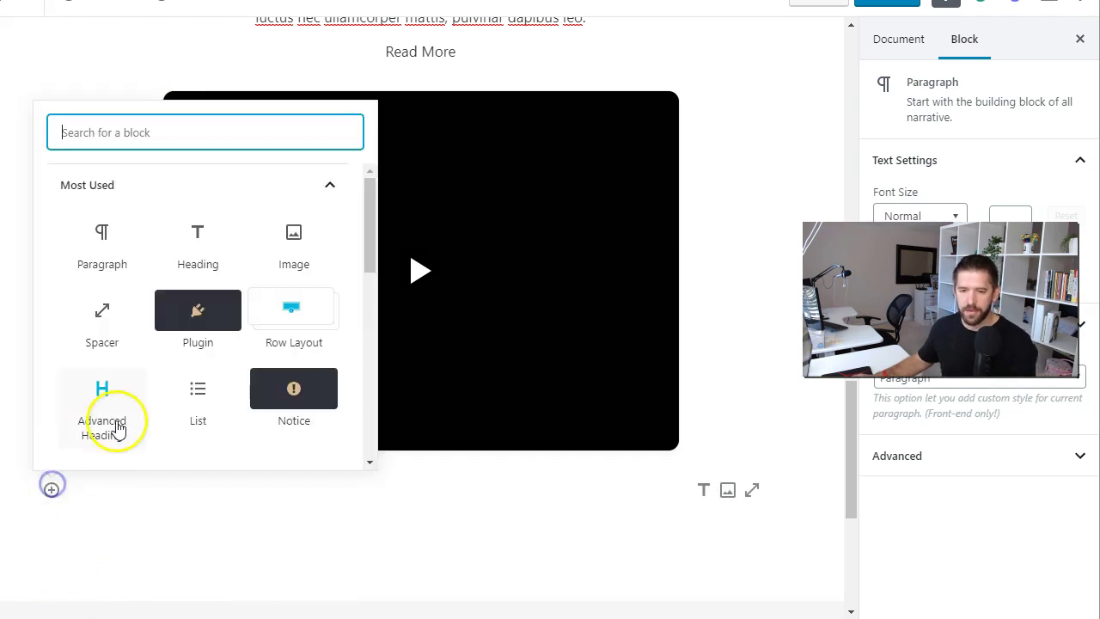
text(feat)
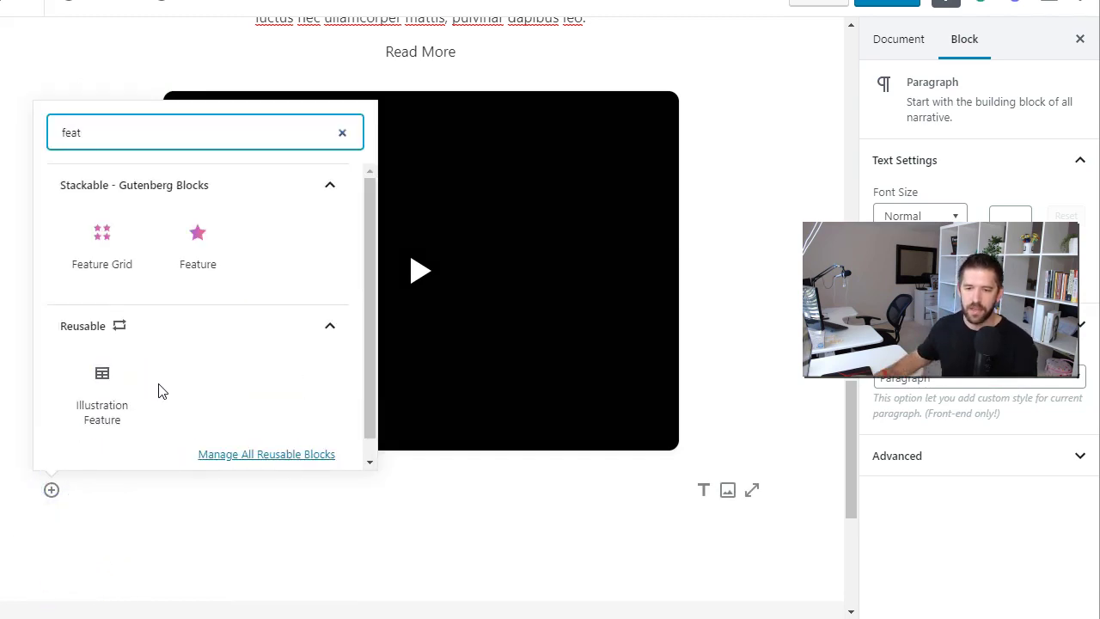
click(106, 260)
click(363, 315)
scroll(371, 346, up, 3)
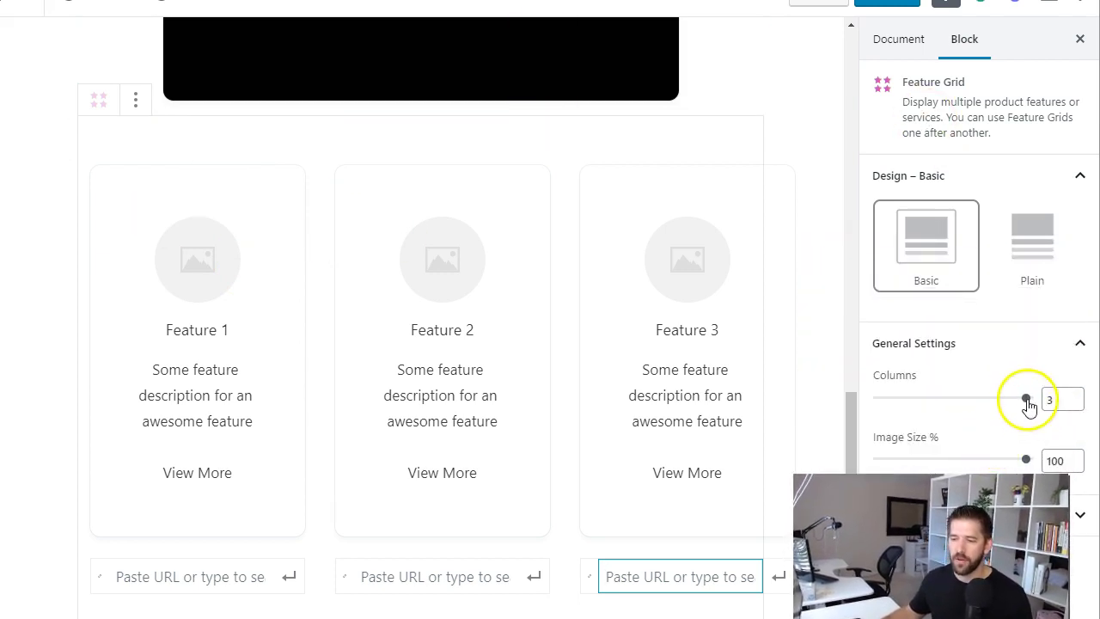
Try the Plain design on the feature grid and switch it back to Basic, keeping 3 columns
mouse_move(1022, 400)
mouse_down()
mouse_move(970, 399)
mouse_move(1024, 402)
mouse_up()
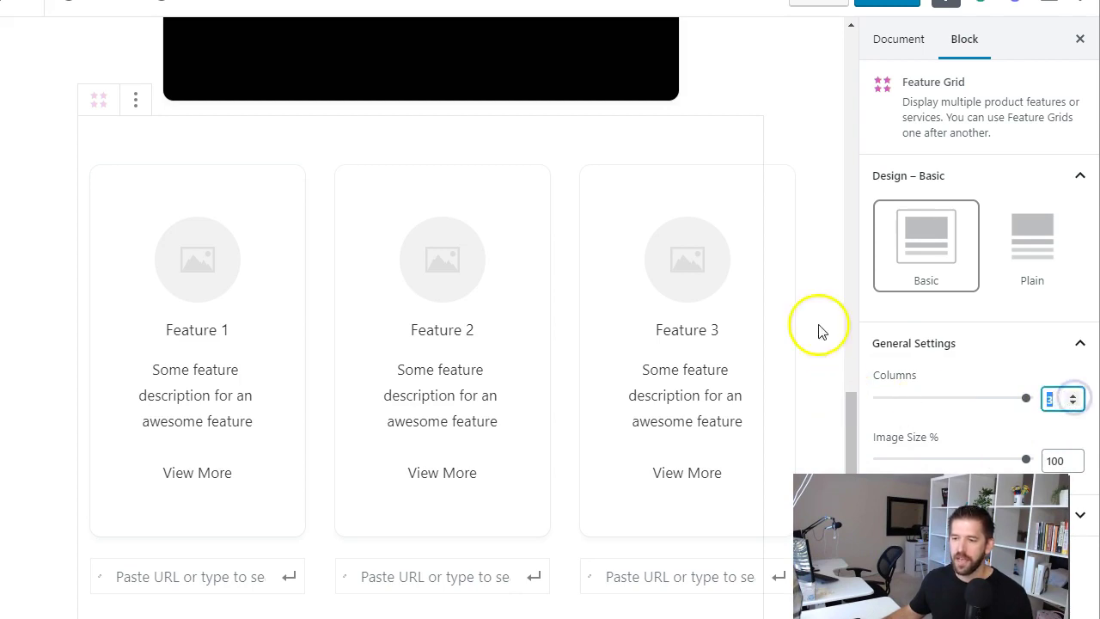
scroll(391, 309, down, 2)
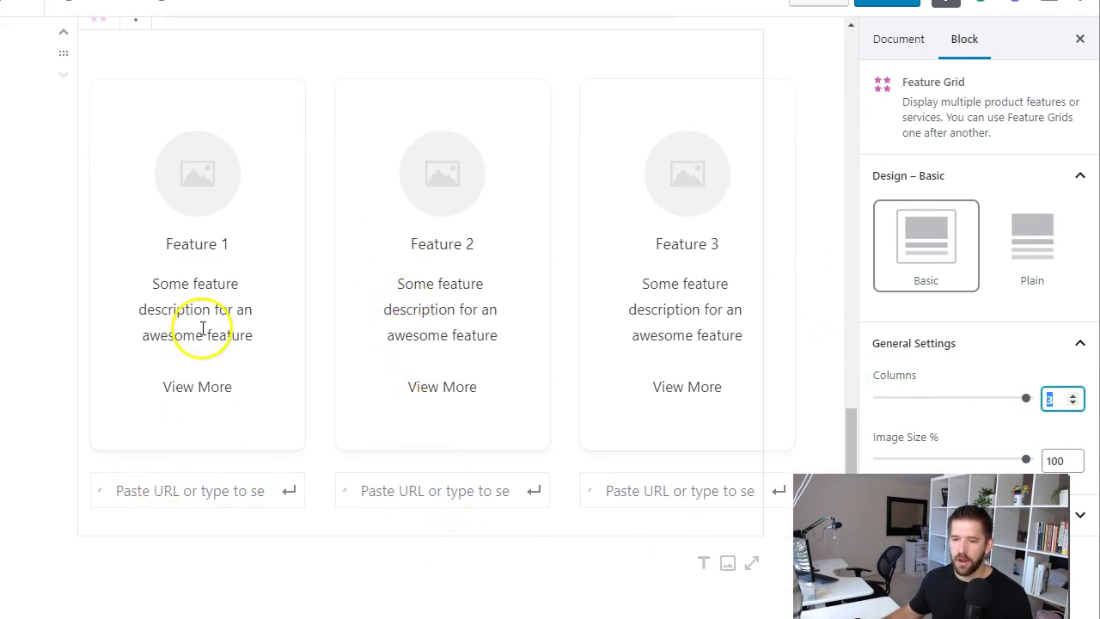
click(1032, 253)
click(918, 252)
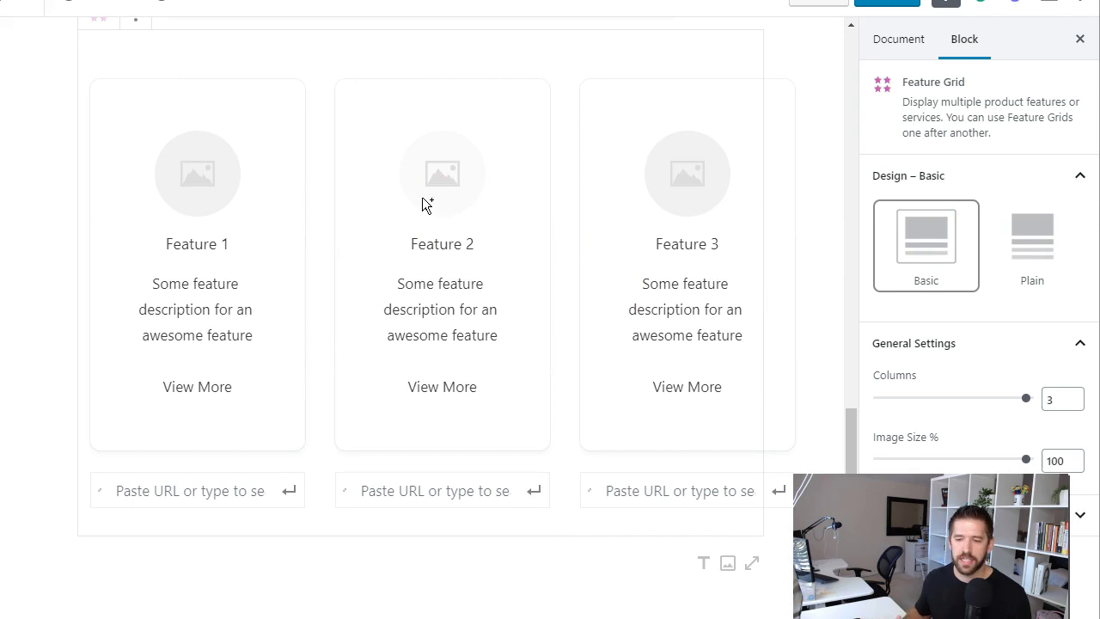
scroll(338, 415, down, 2)
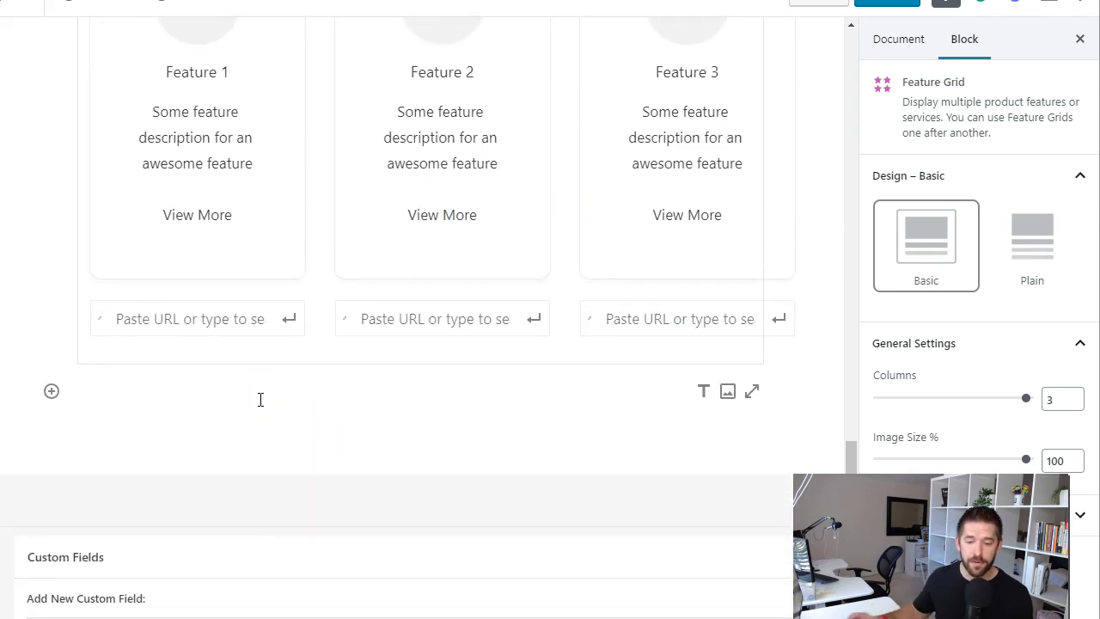
click(209, 416)
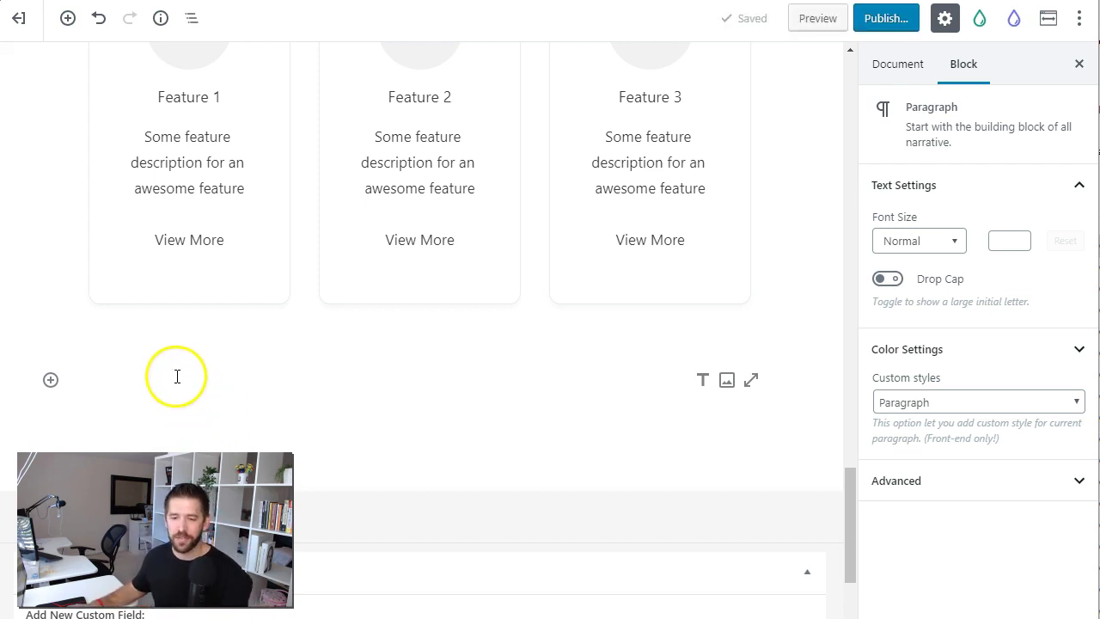
click(51, 379)
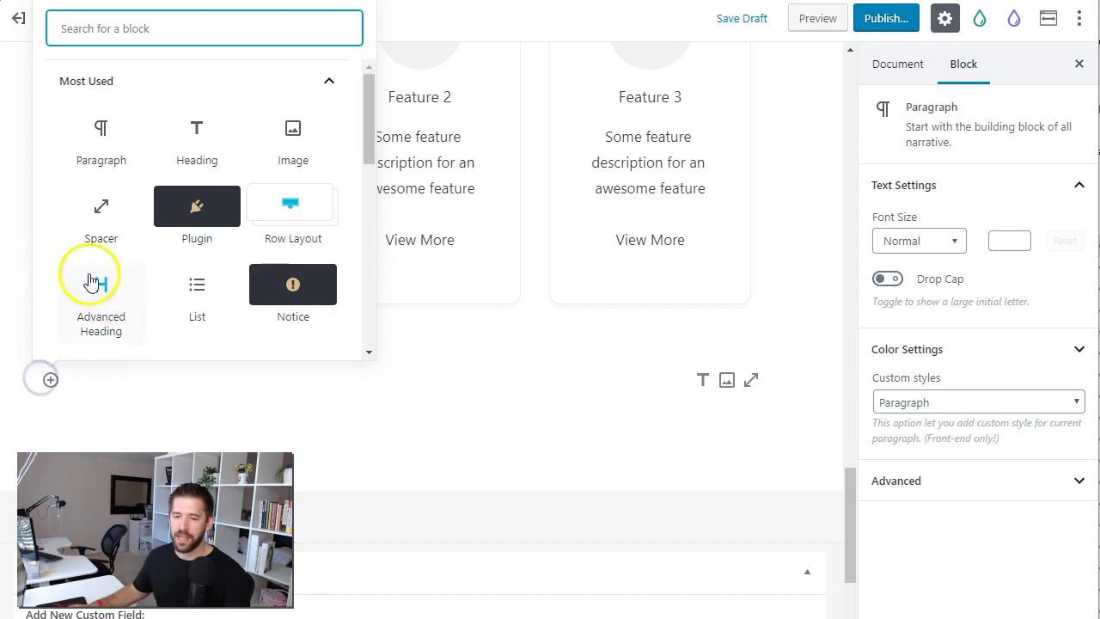
click(124, 391)
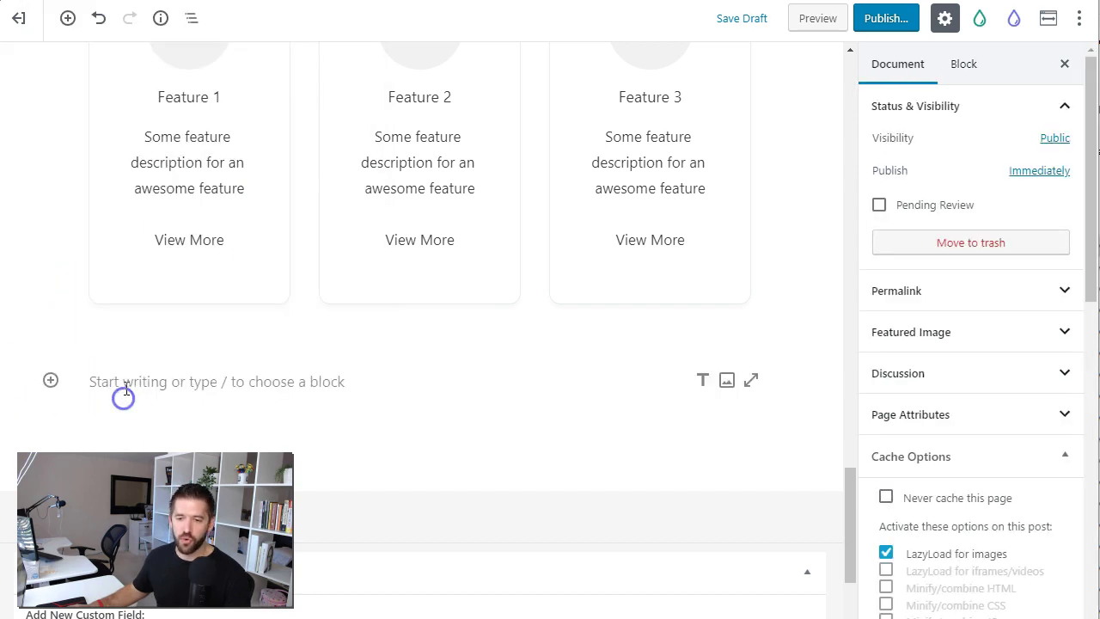
Open the Unsplash photo library and search it for "cat"
click(983, 20)
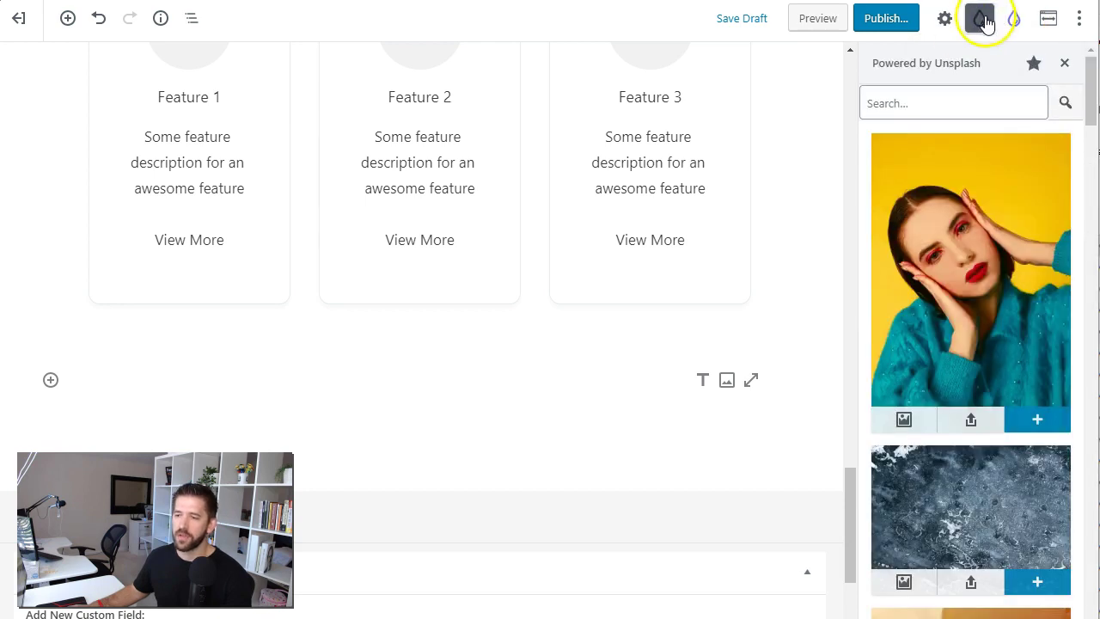
click(947, 105)
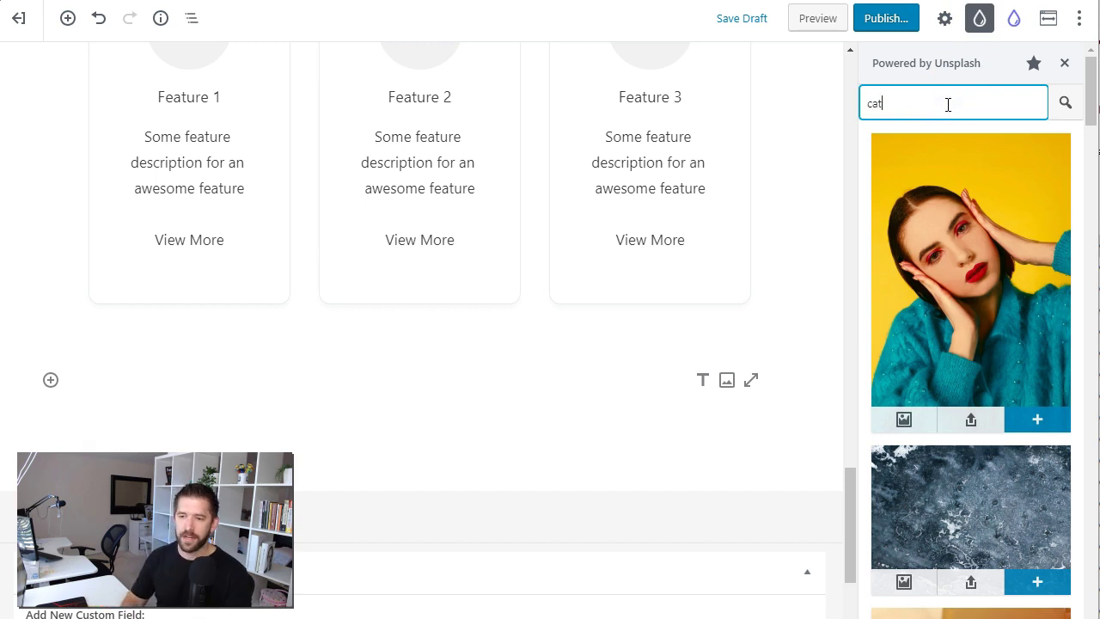
text(cat)
key(Return)
Insert the Unsplash photo of the striped tabby lying on a sofa and select its photo credit caption
scroll(998, 249, down, 1)
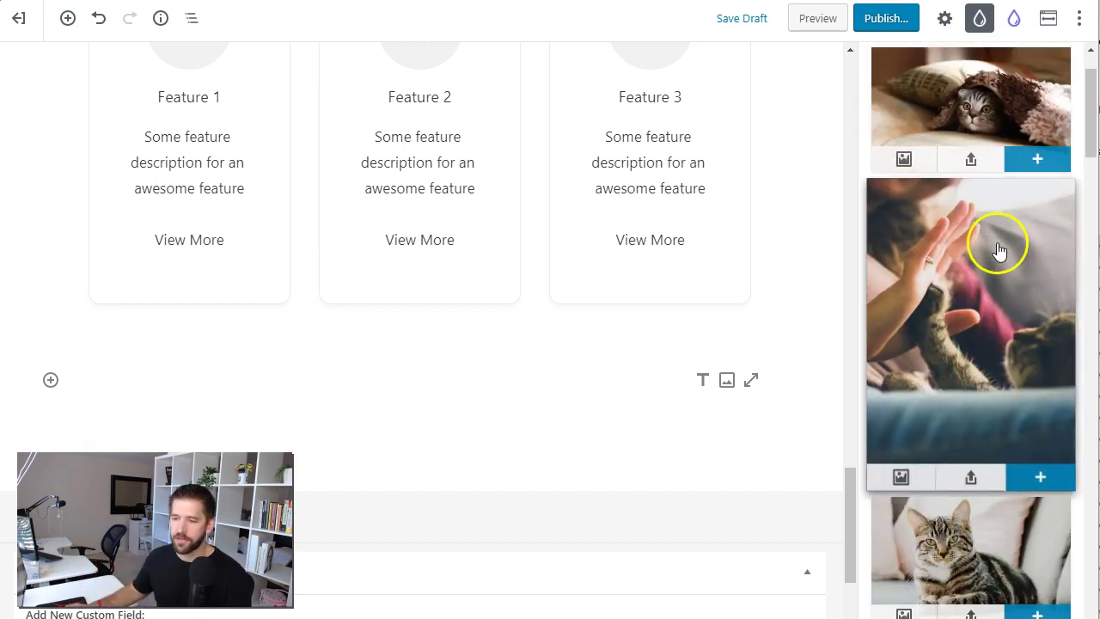
scroll(996, 257, down, 3)
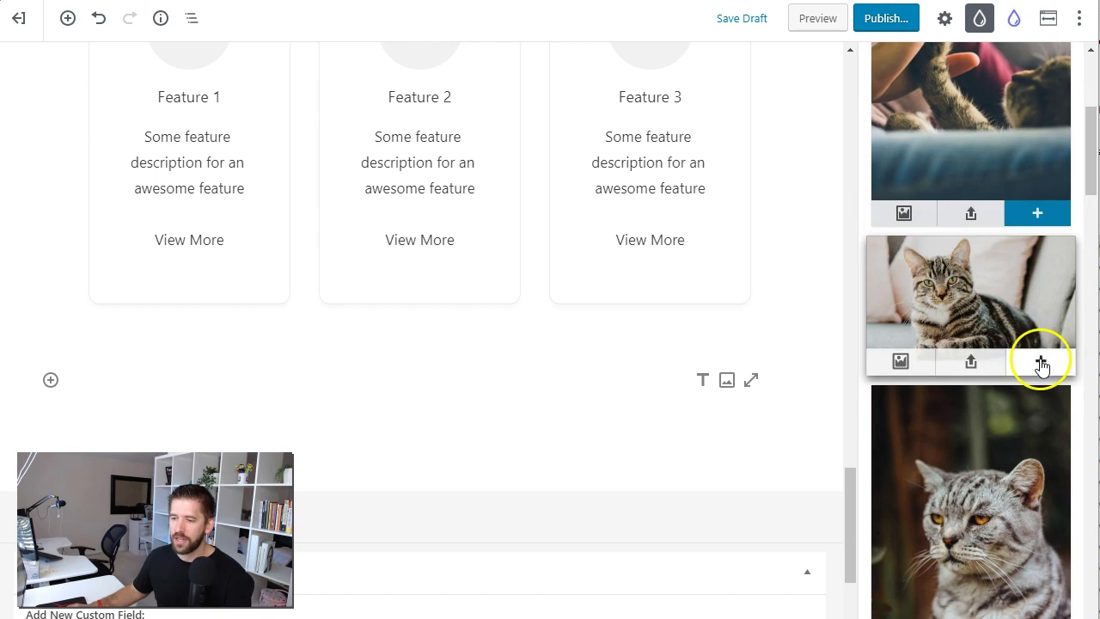
click(1041, 364)
scroll(295, 355, down, 4)
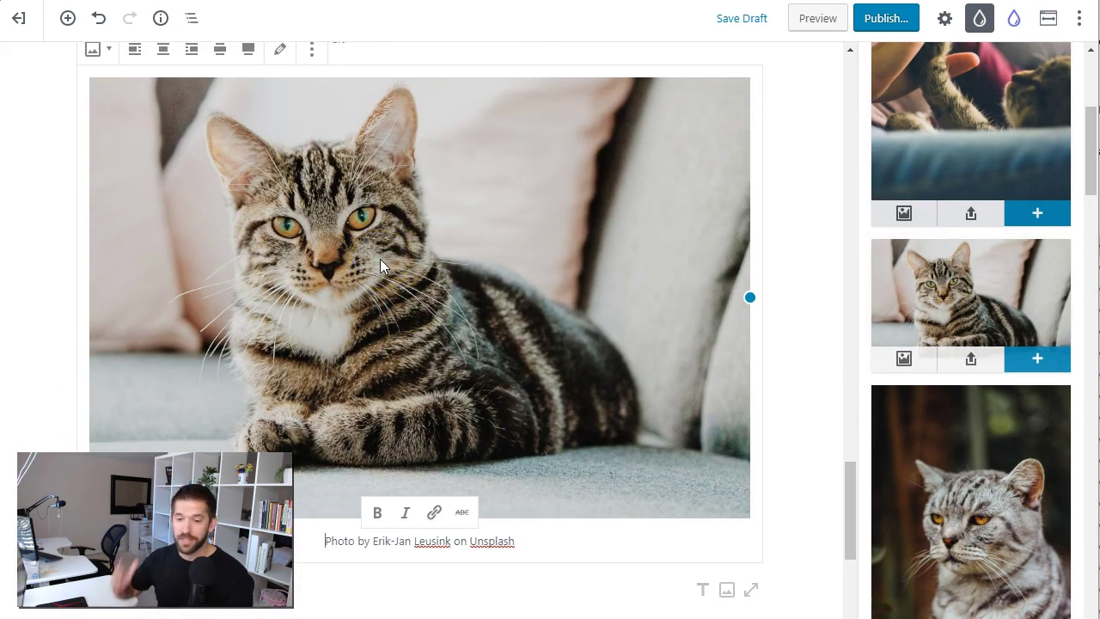
scroll(380, 259, down, 2)
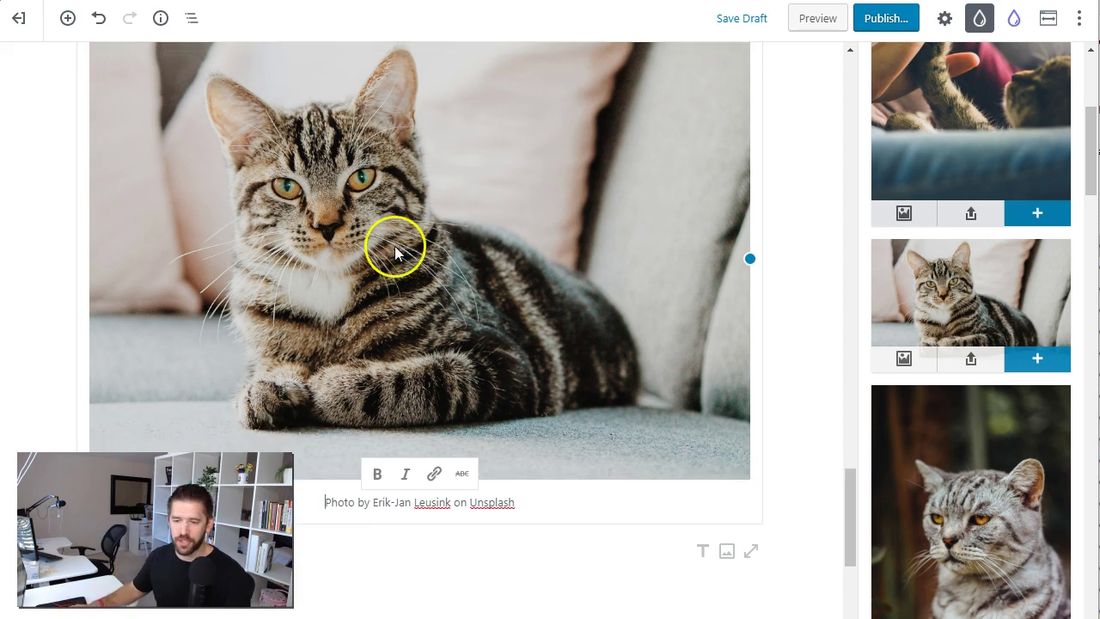
scroll(494, 344, up, 2)
scroll(447, 498, down, 1)
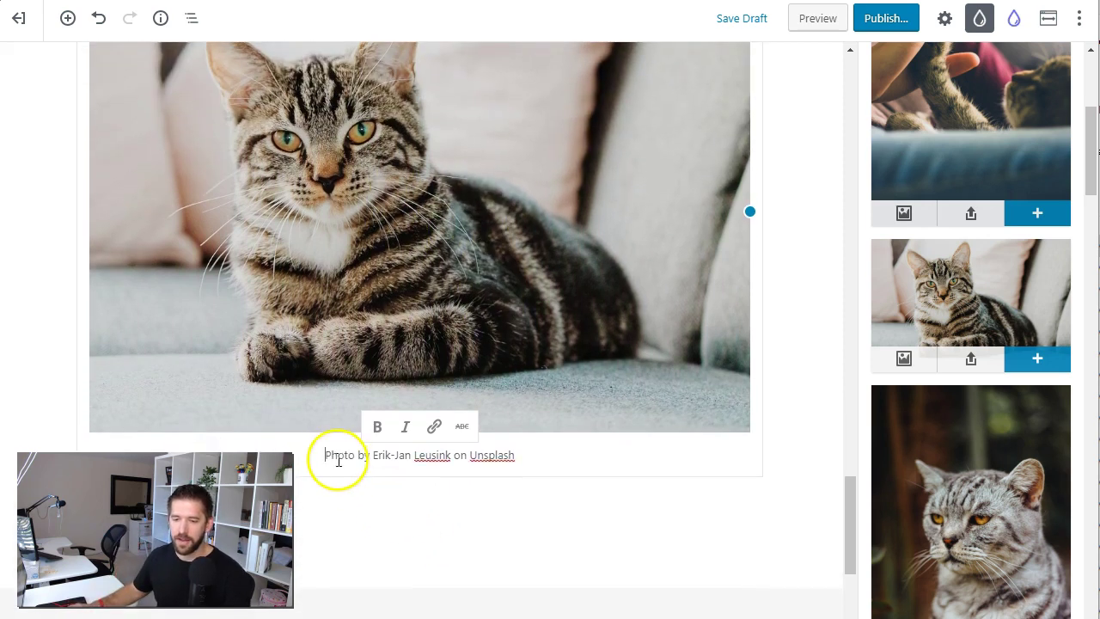
drag(321, 458, 525, 461)
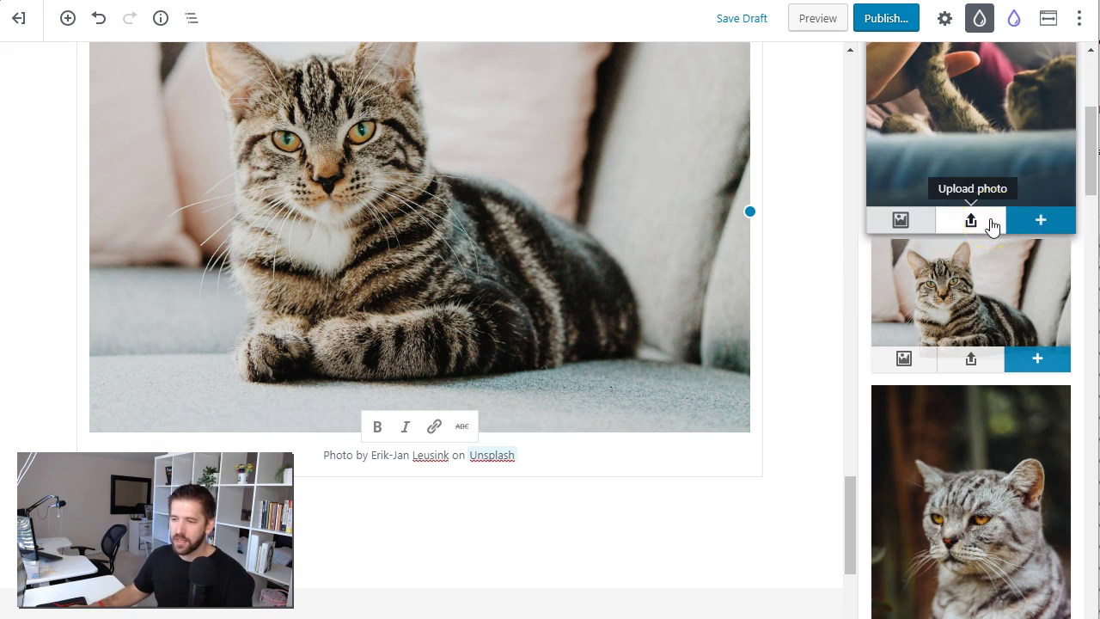
Add the Unsplash photo of a white kitten surrounded by autumn leaves to the page
click(902, 223)
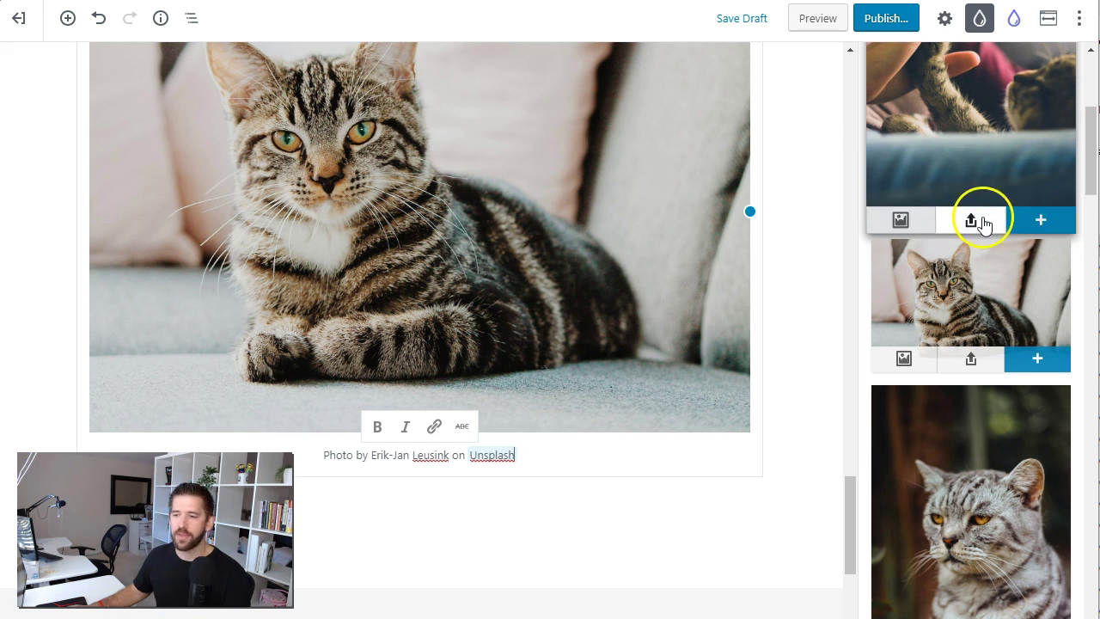
scroll(963, 395, down, 2)
scroll(967, 386, down, 4)
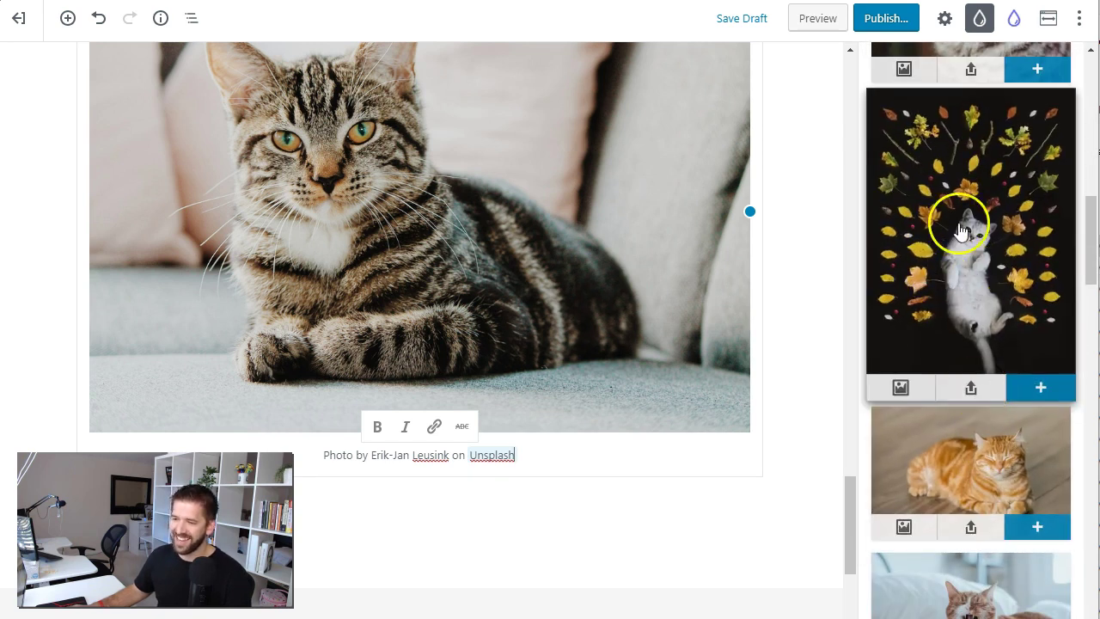
click(970, 387)
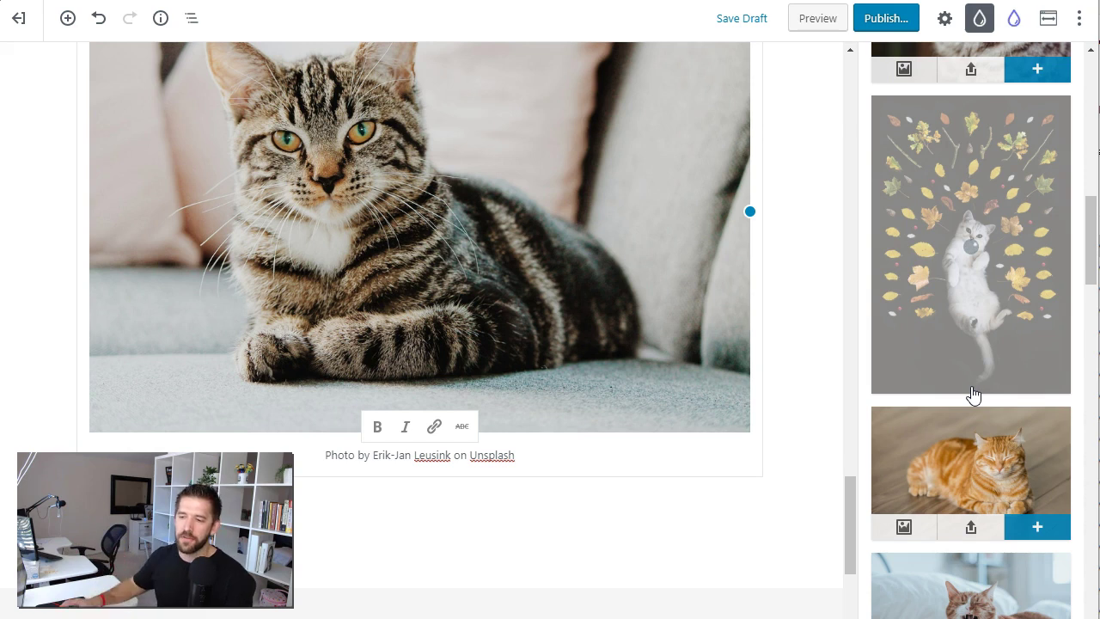
scroll(595, 307, down, 3)
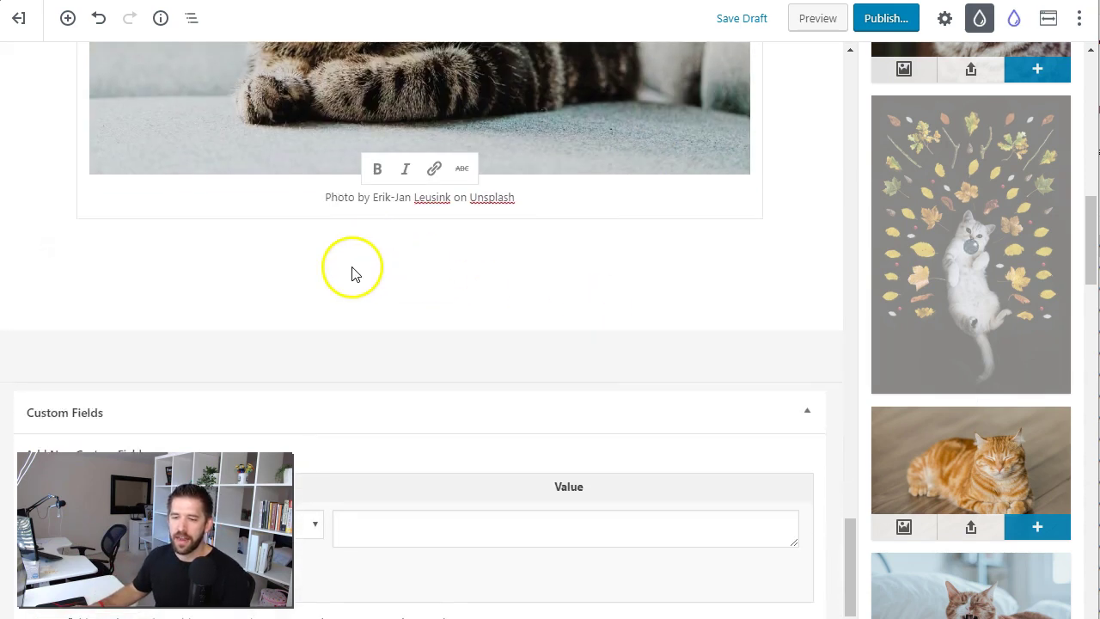
scroll(464, 316, down, 2)
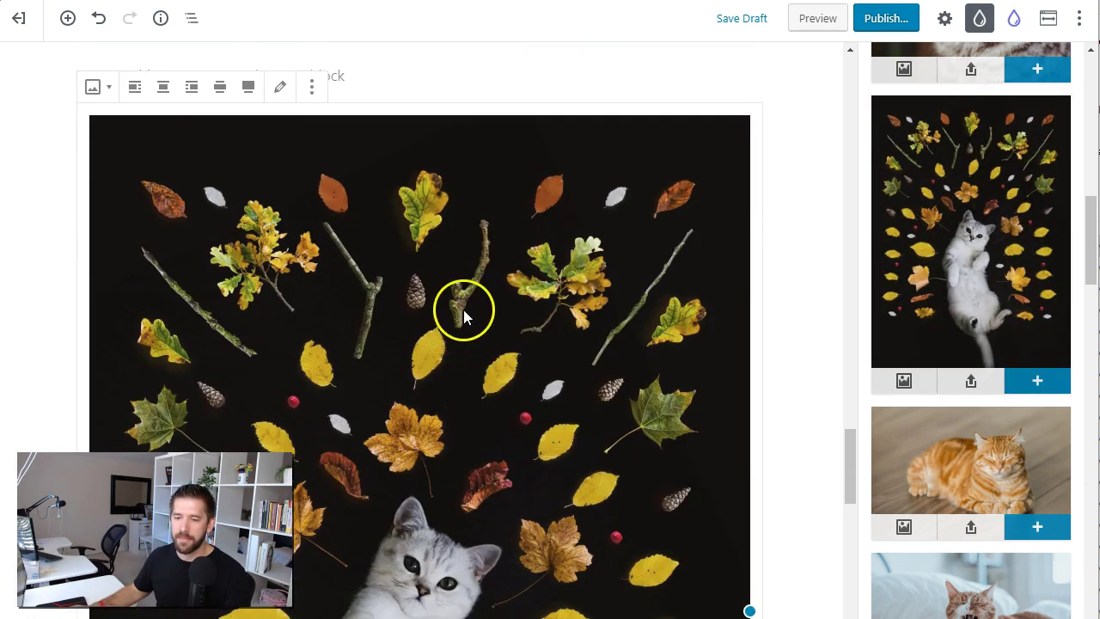
scroll(464, 316, down, 6)
Insert a Stackable Header block below the kitten photo by searching for "/head" in an empty paragraph
click(326, 236)
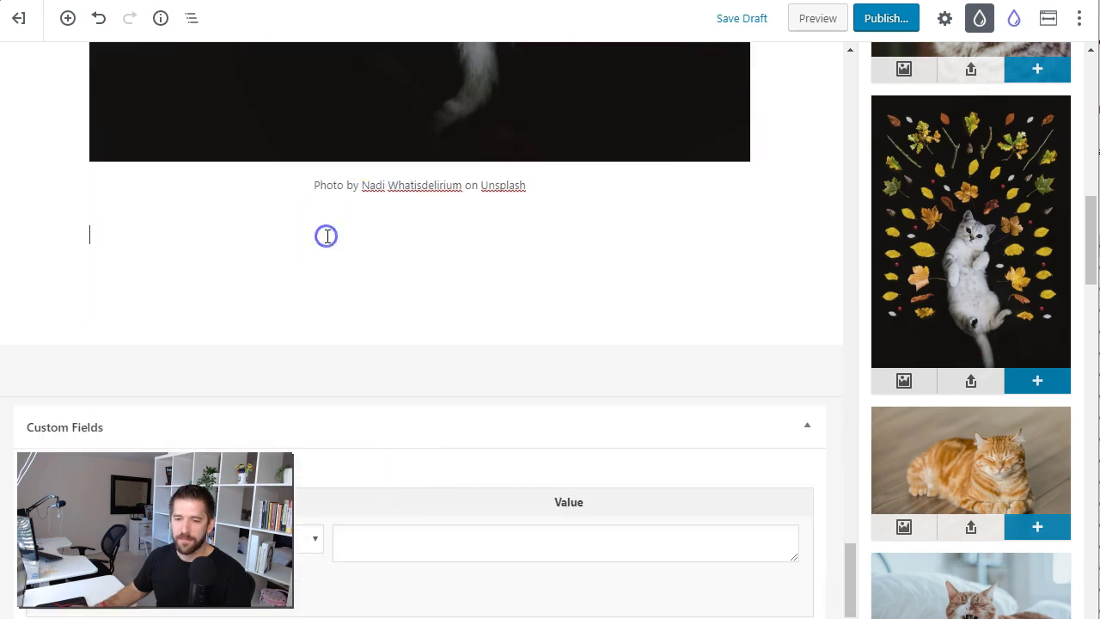
text(/)
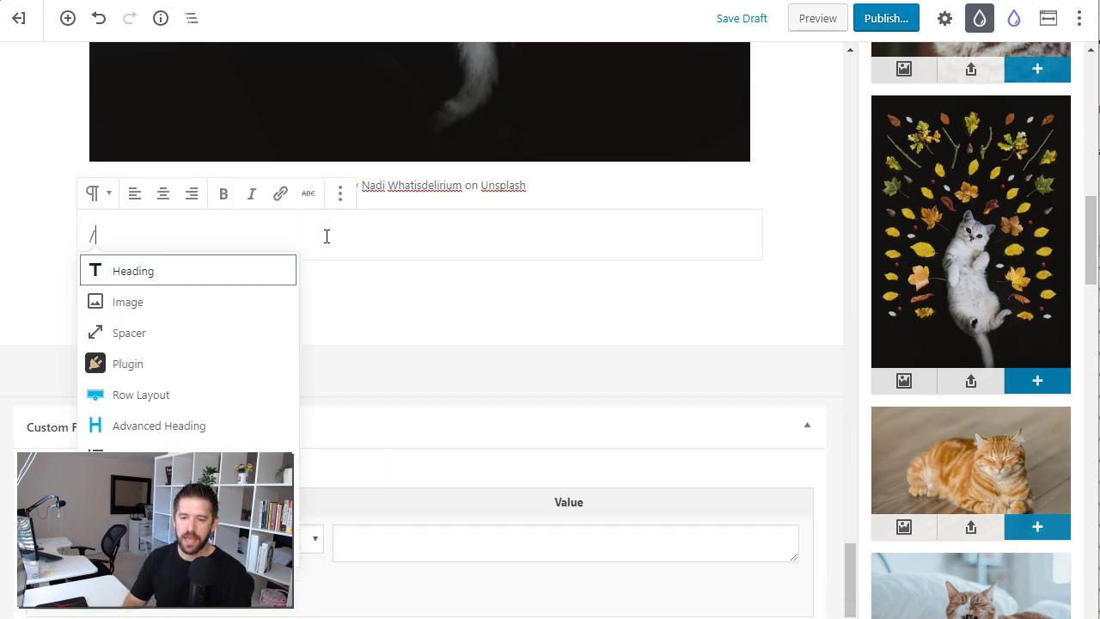
text(head)
key(Down)
key(Down)
key(Return)
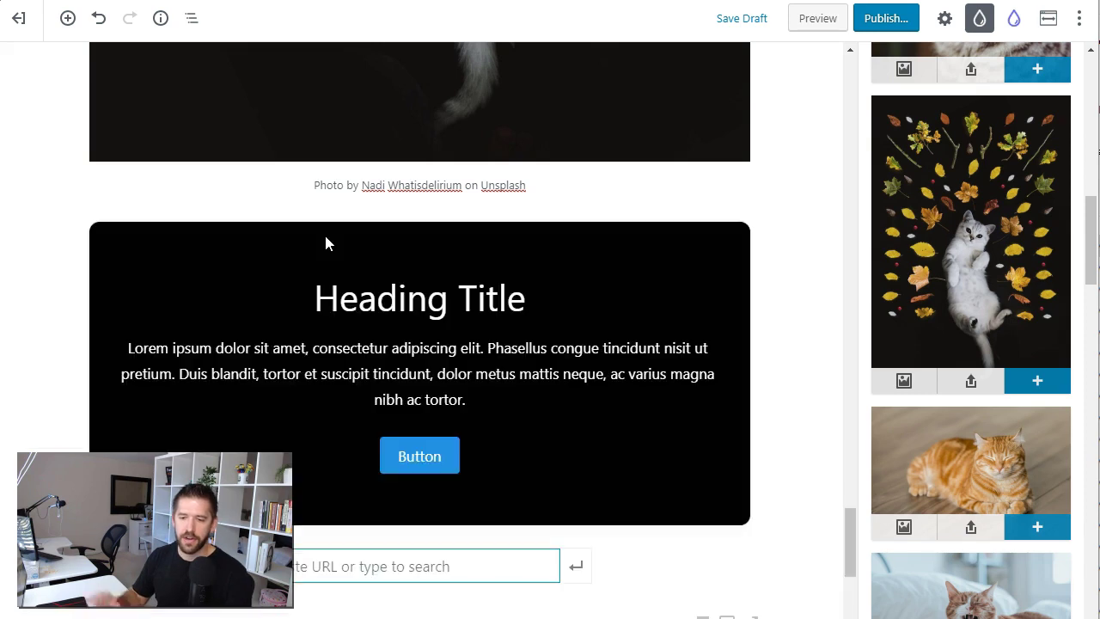
Set the header block's background image to the kitten and autumn leaves photo from the media library
click(625, 303)
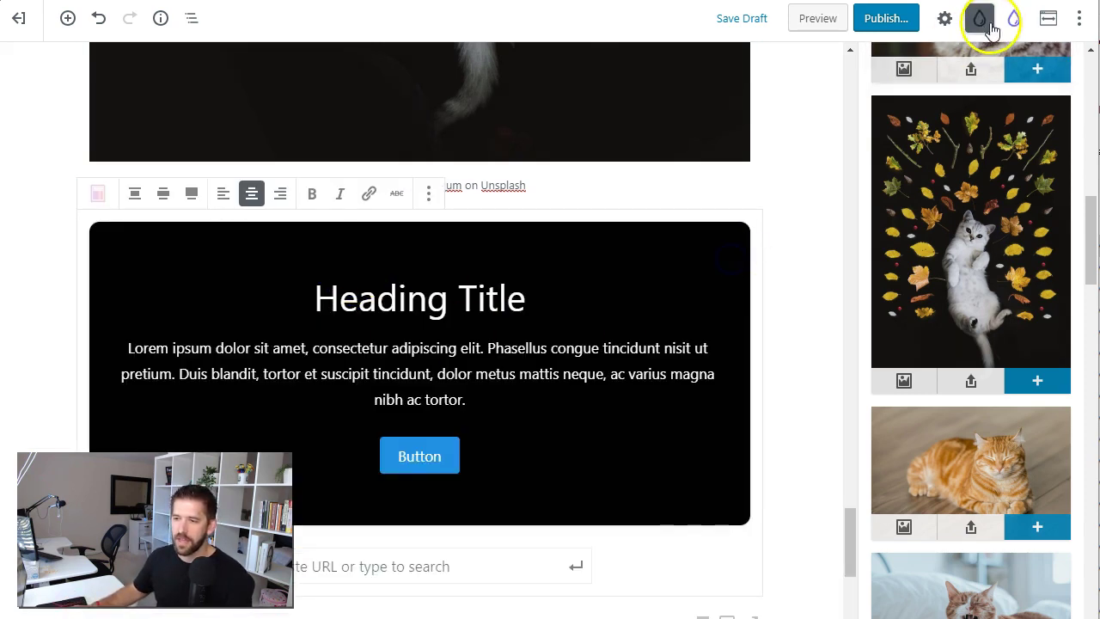
click(944, 18)
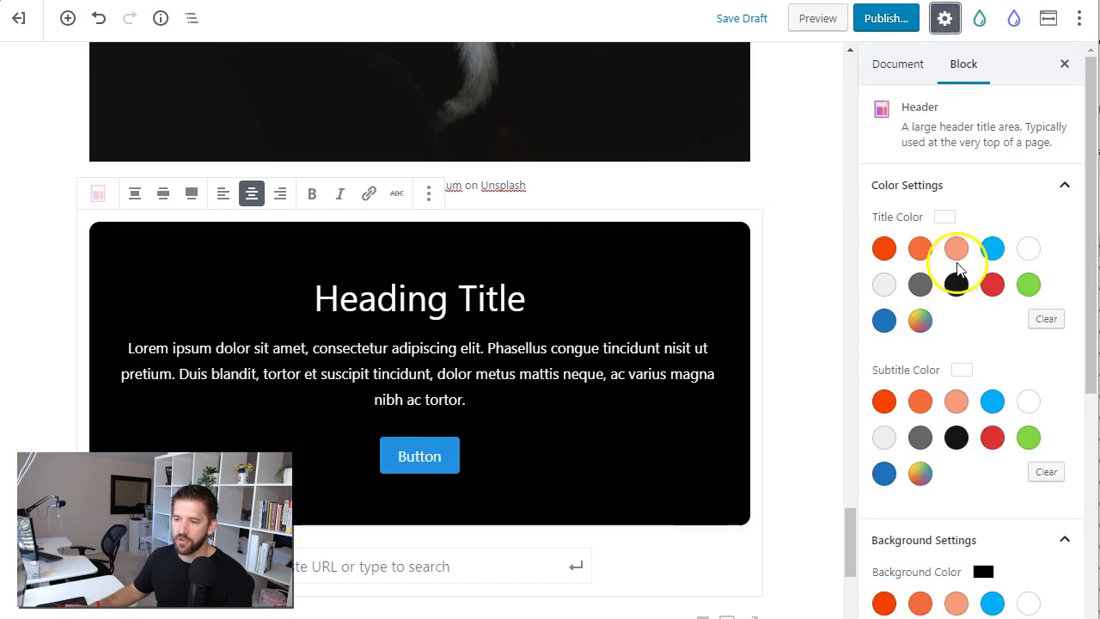
scroll(957, 258, down, 5)
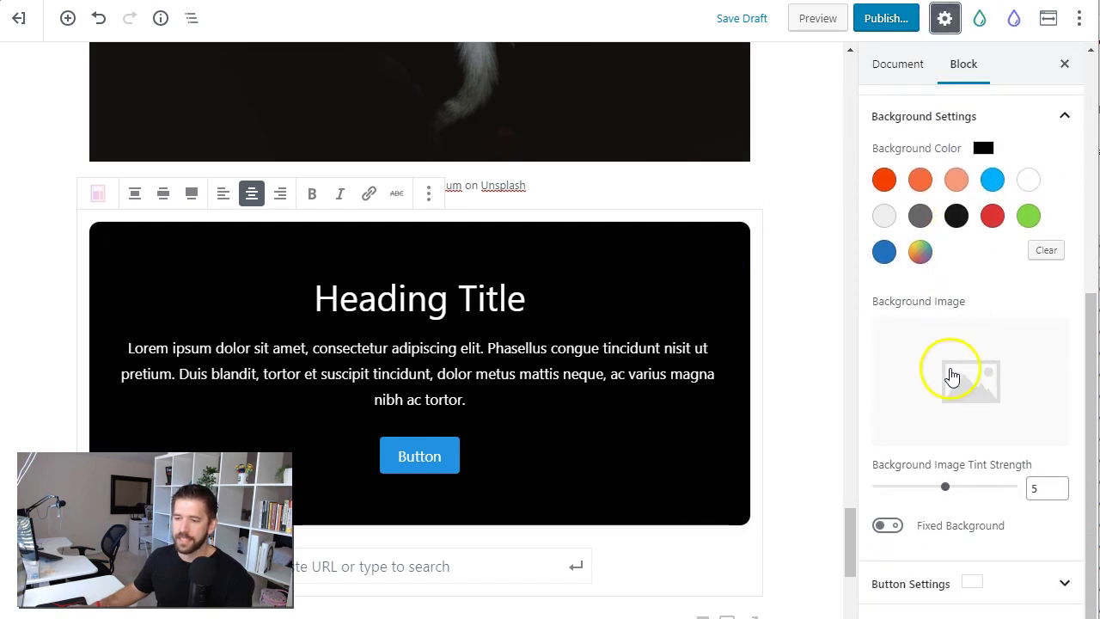
click(956, 375)
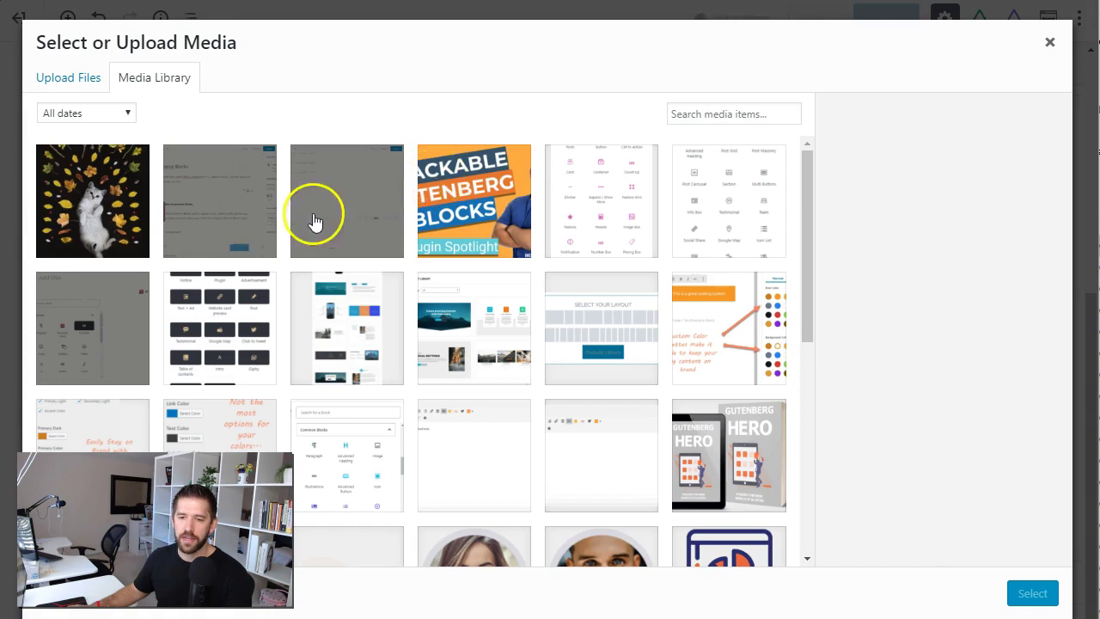
click(110, 195)
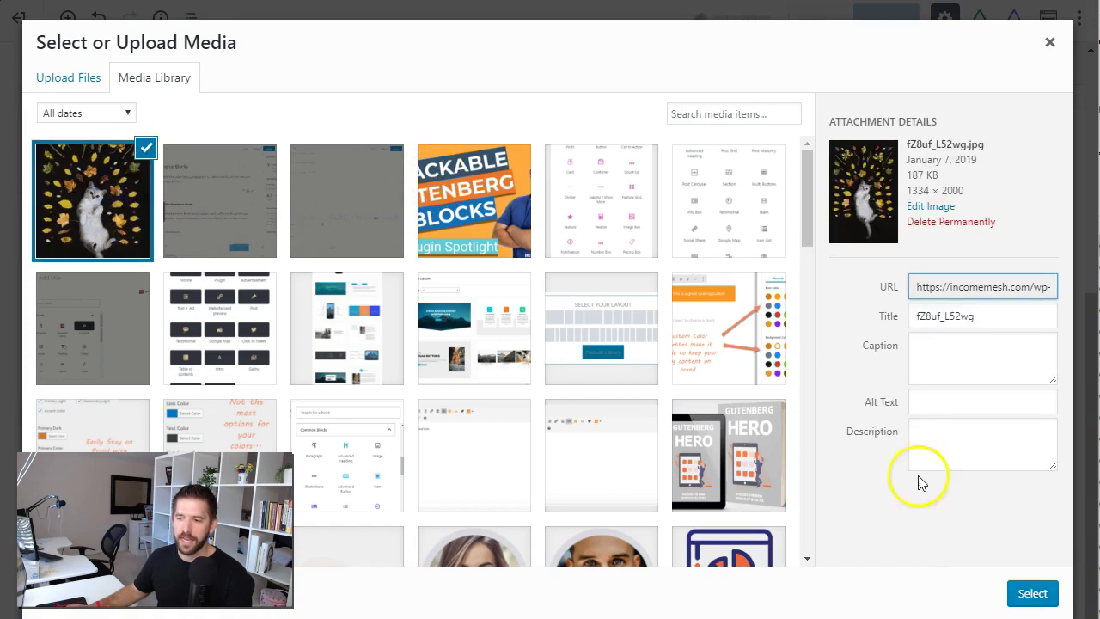
click(1032, 592)
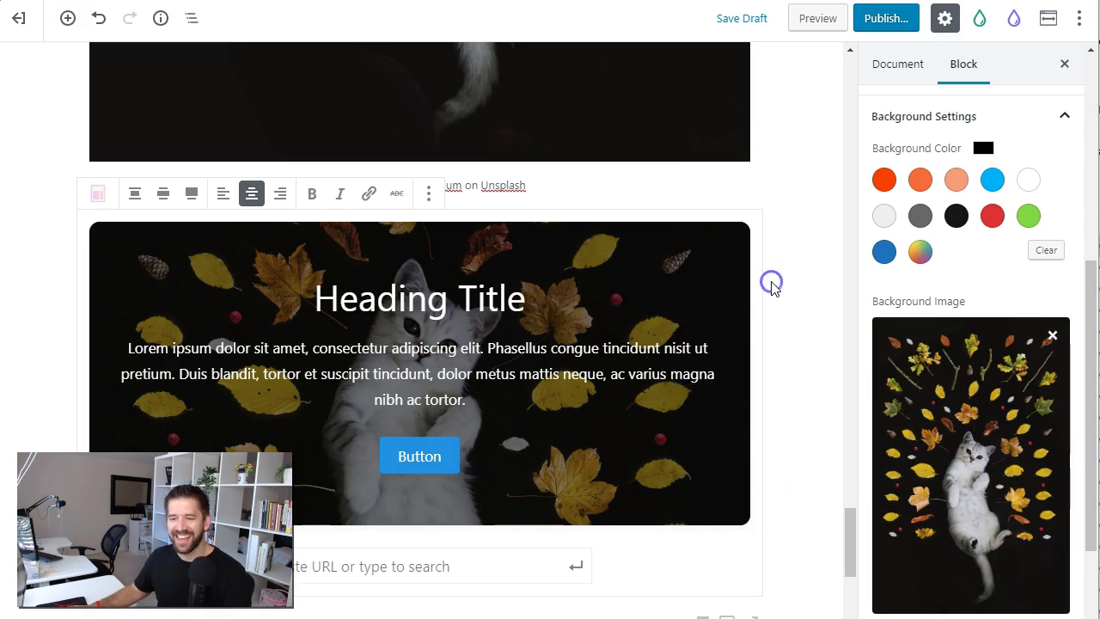
scroll(771, 284, down, 3)
scroll(437, 184, up, 1)
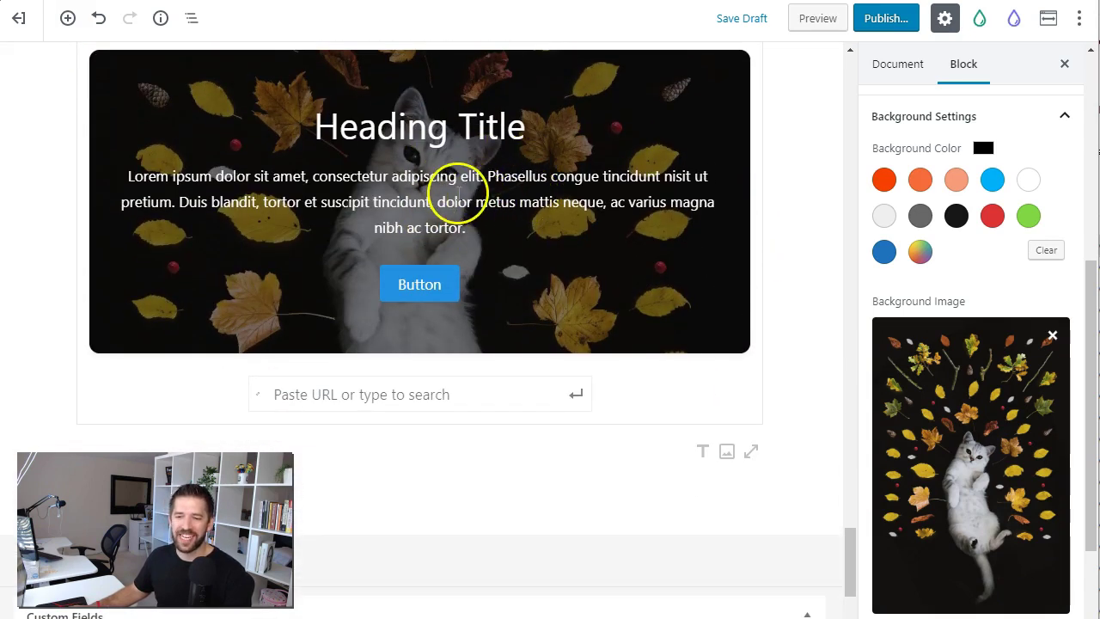
scroll(490, 152, up, 1)
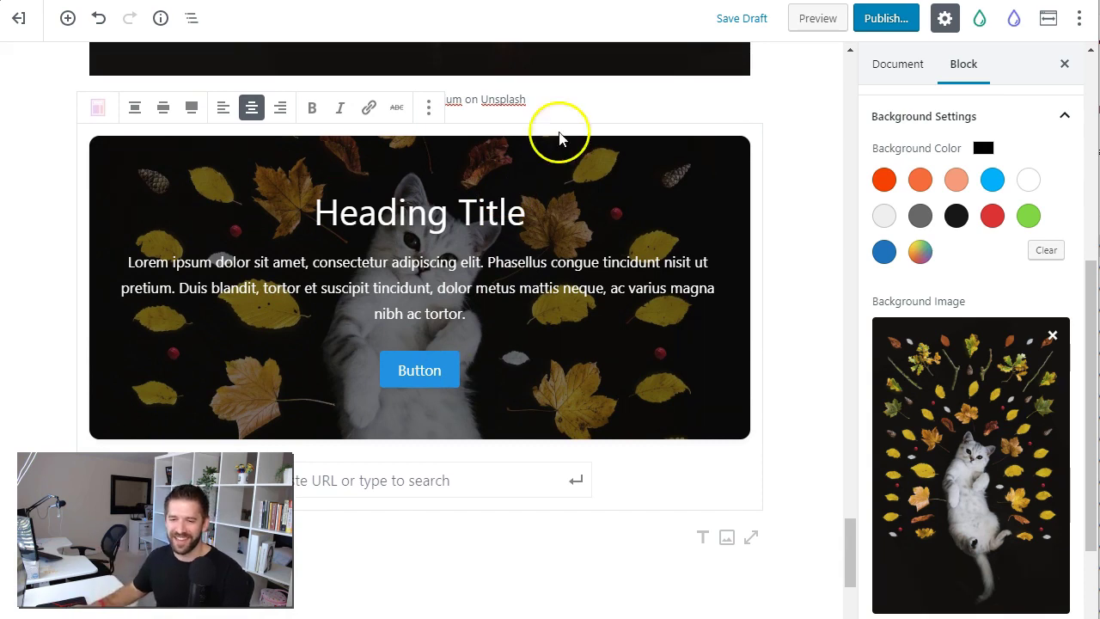
click(787, 209)
scroll(679, 339, down, 1)
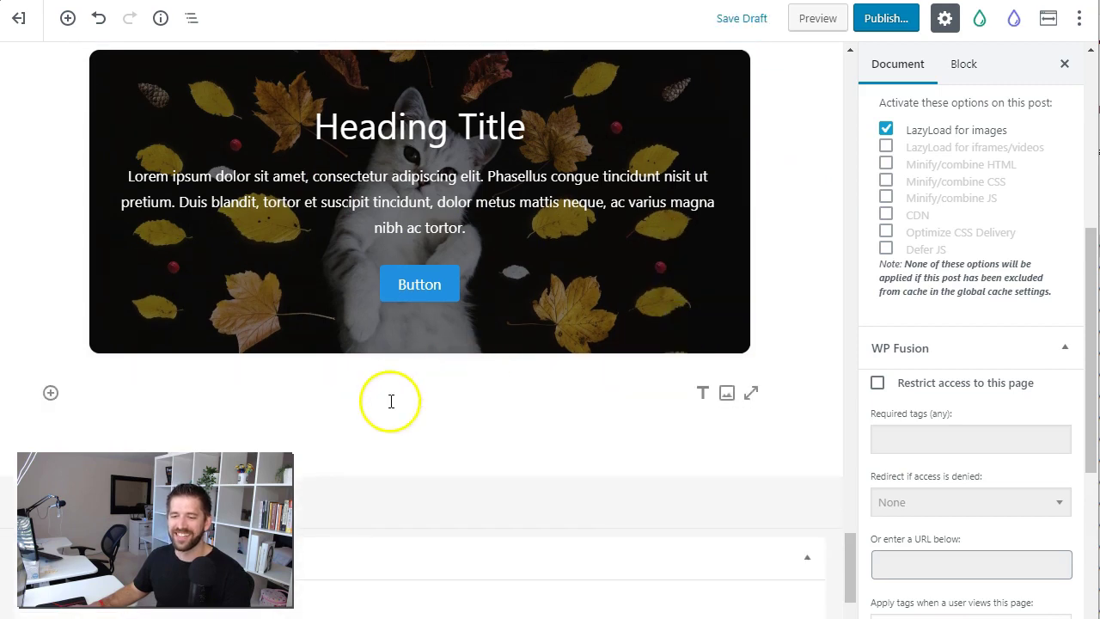
Insert a Products block below the header block by searching the block inserter for "produ"
click(390, 400)
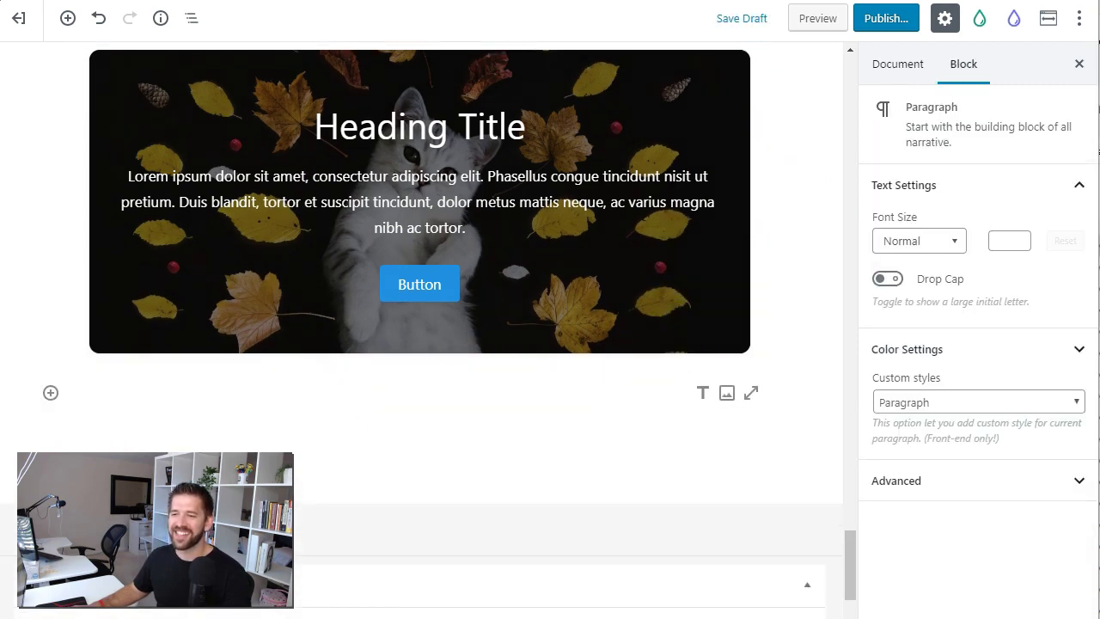
scroll(182, 225, down, 2)
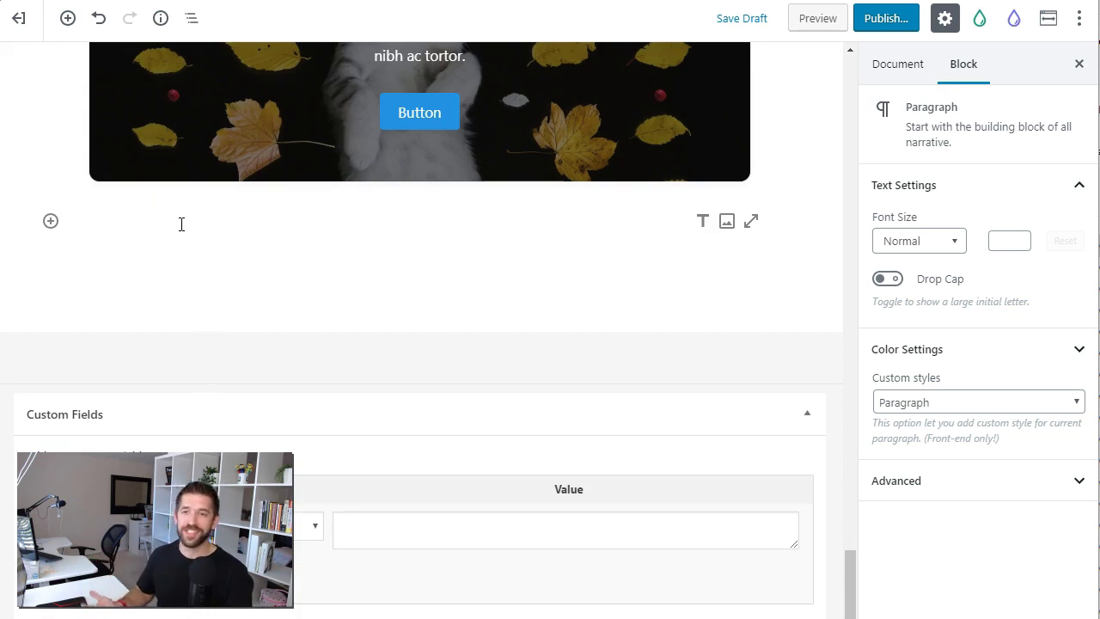
click(51, 221)
click(271, 273)
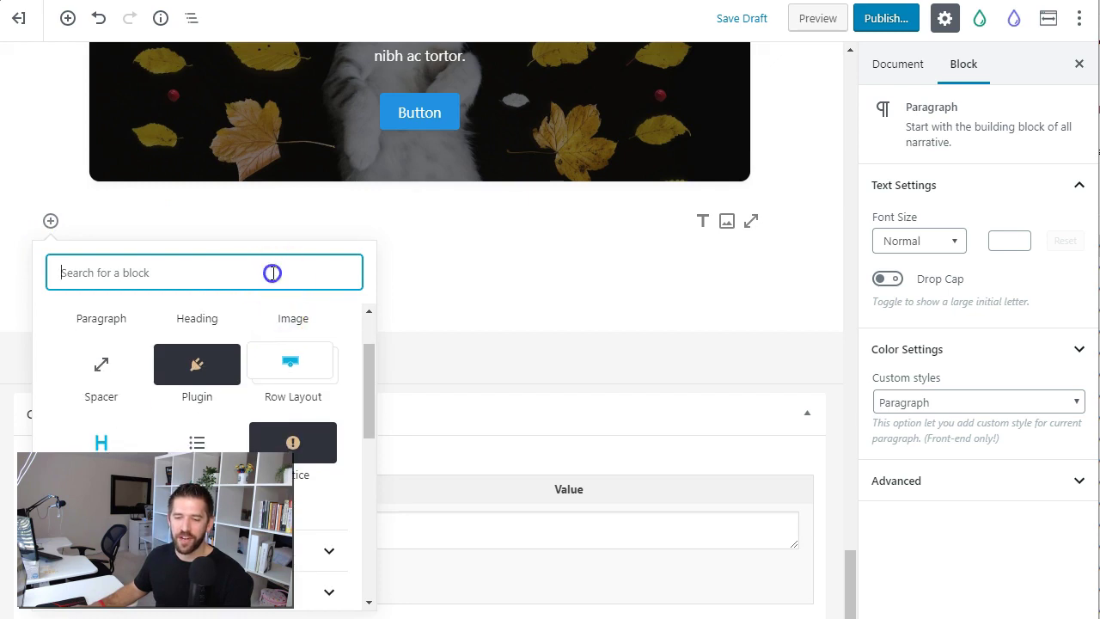
text(produ)
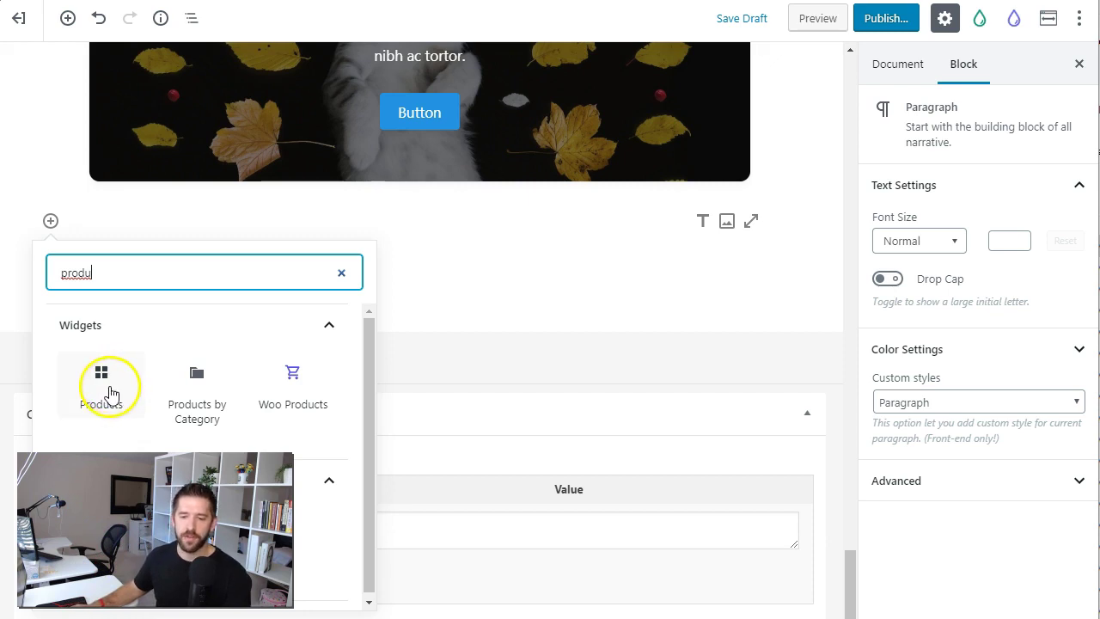
click(101, 382)
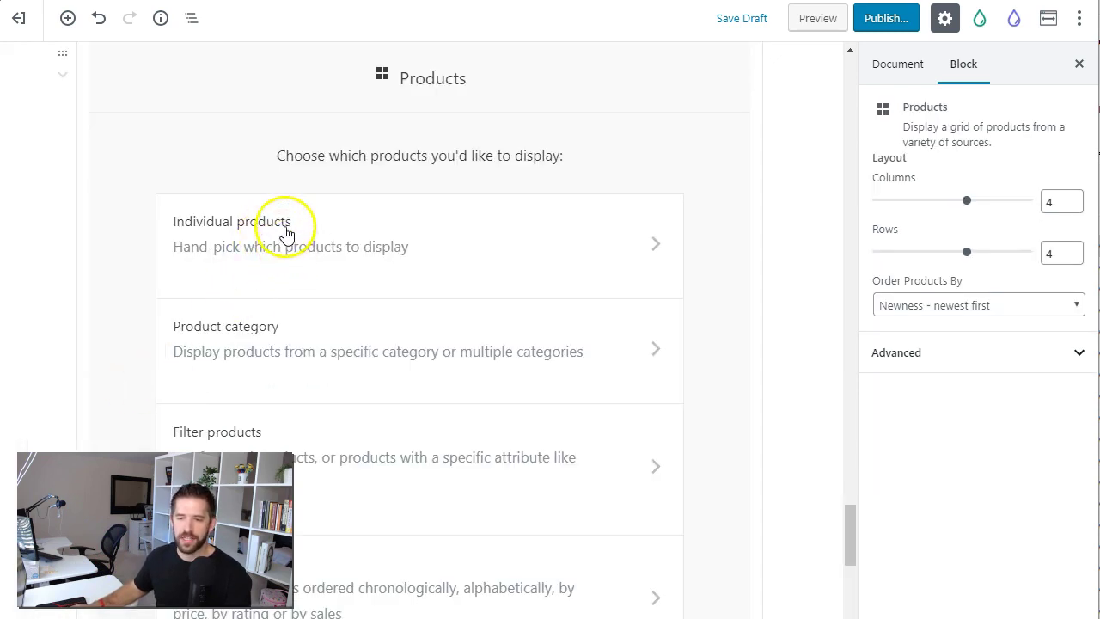
Set the Products block to display all products and reduce the number of columns in its grid
scroll(292, 380, down, 2)
scroll(292, 380, down, 1)
click(271, 342)
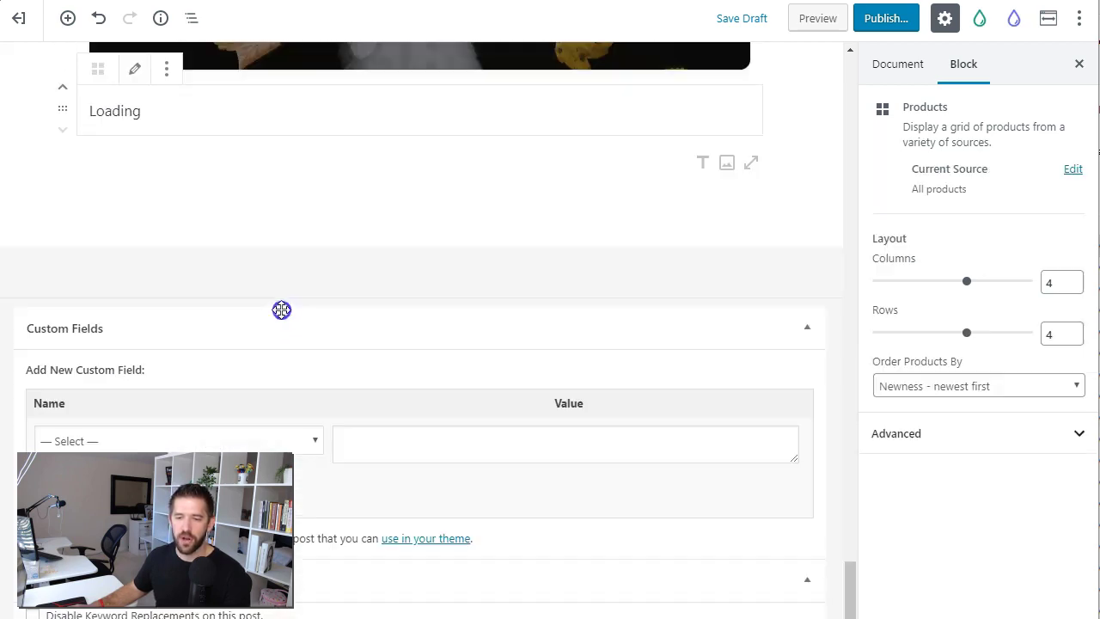
scroll(257, 201, up, 3)
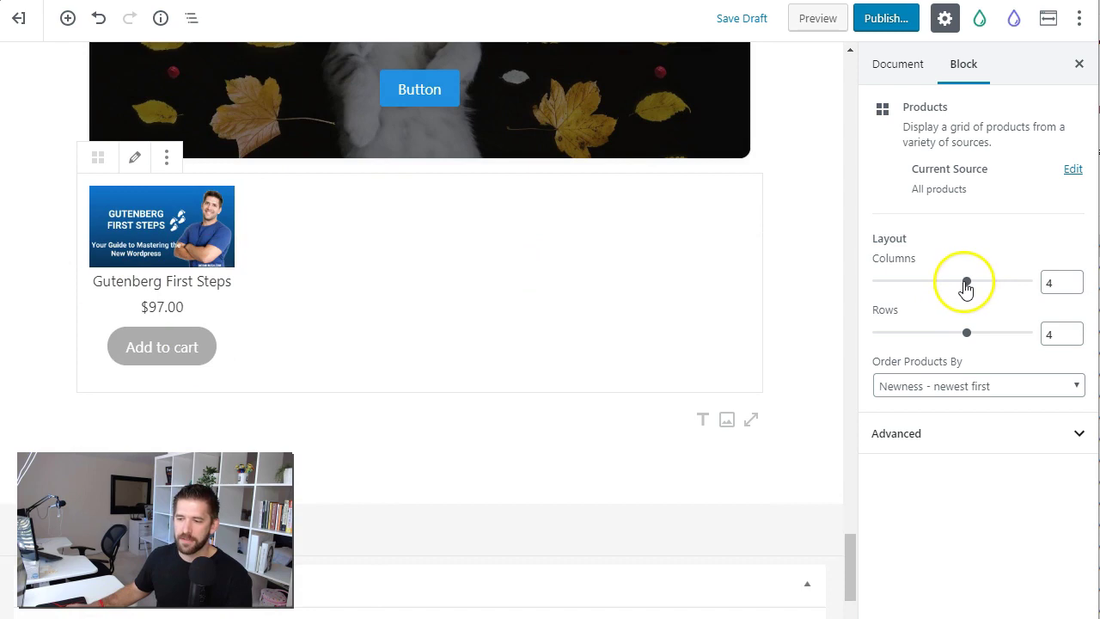
drag(958, 288, 952, 288)
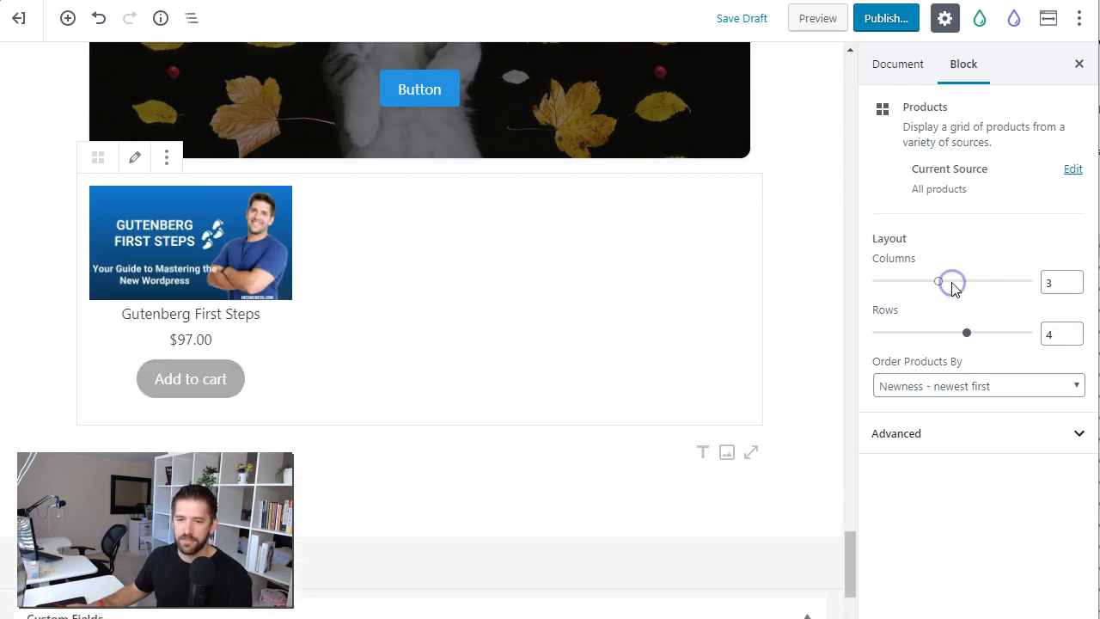
click(919, 288)
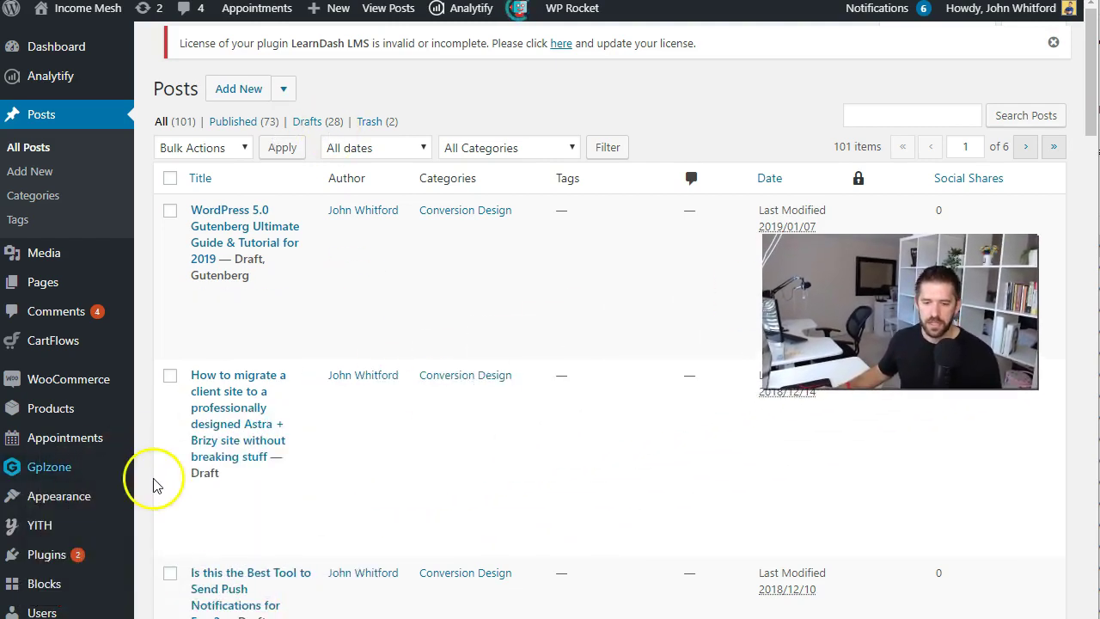
Open the Stackable settings page and examine the blocks that can be enabled or disabled there
scroll(146, 483, down, 6)
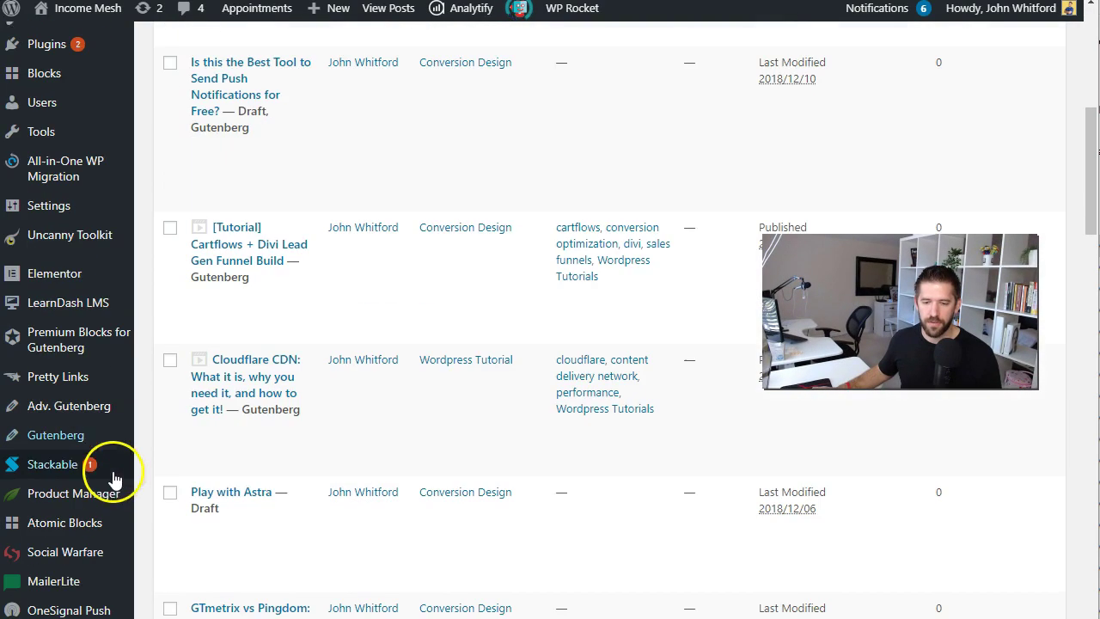
click(54, 463)
scroll(626, 268, down, 10)
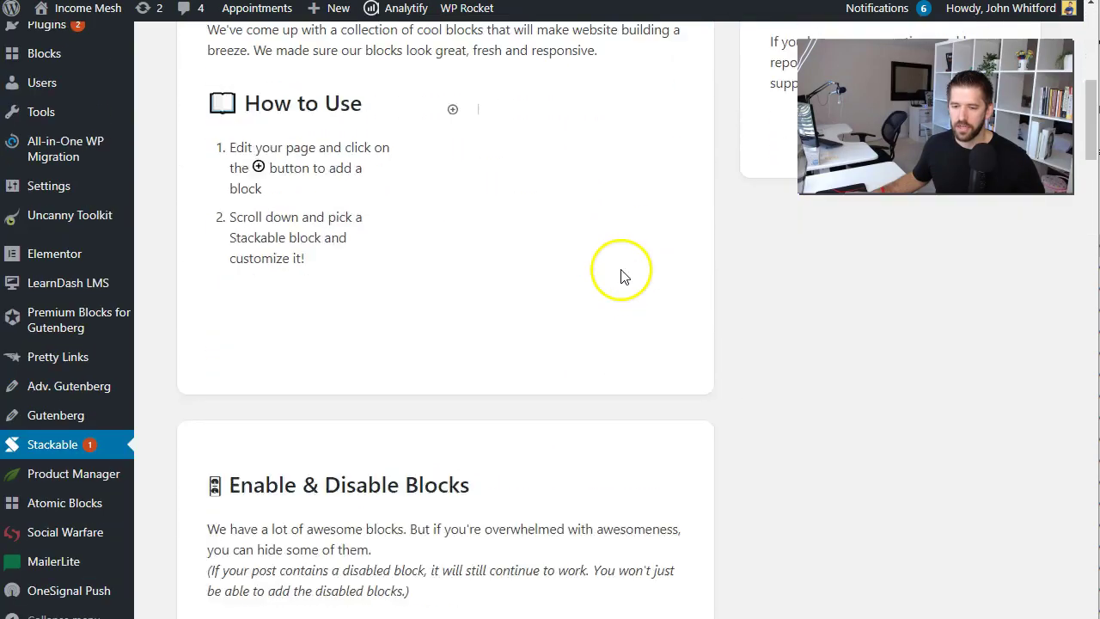
scroll(533, 285, down, 1)
scroll(513, 388, down, 5)
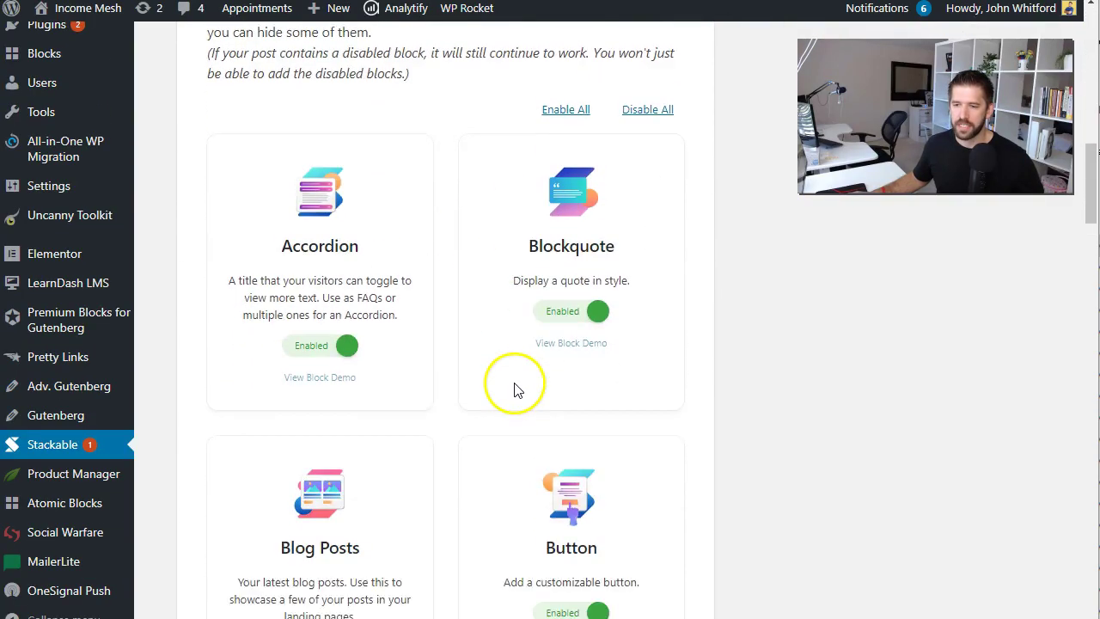
scroll(513, 389, down, 7)
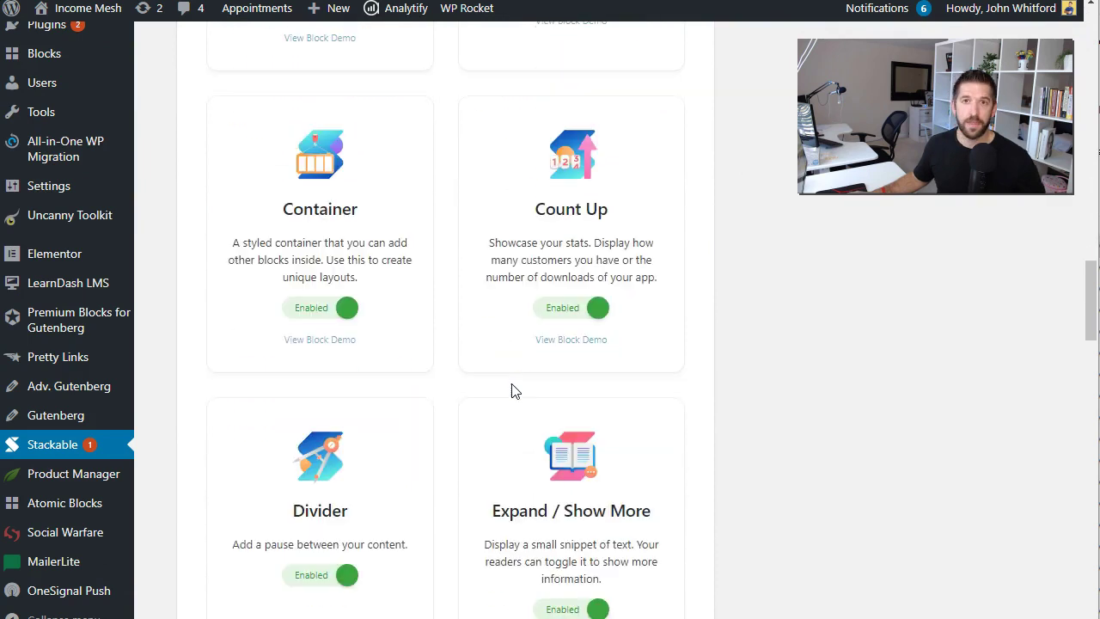
scroll(514, 391, down, 10)
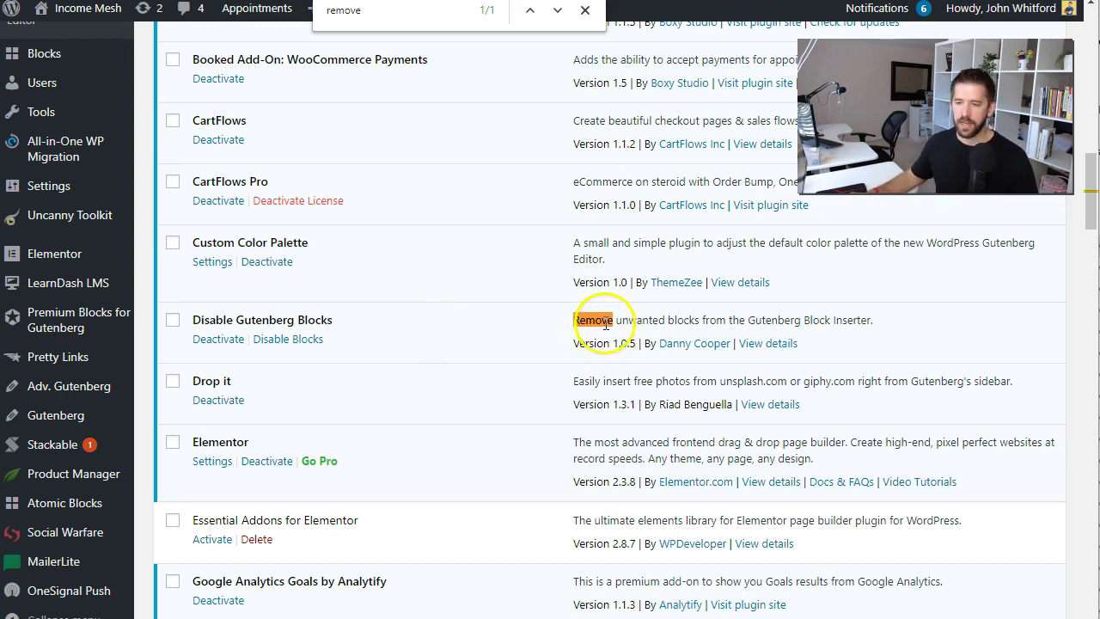
Open the Disable Gutenberg Blocks plugin's settings and review the installed blocks with their IDs, descriptions and categories
click(274, 341)
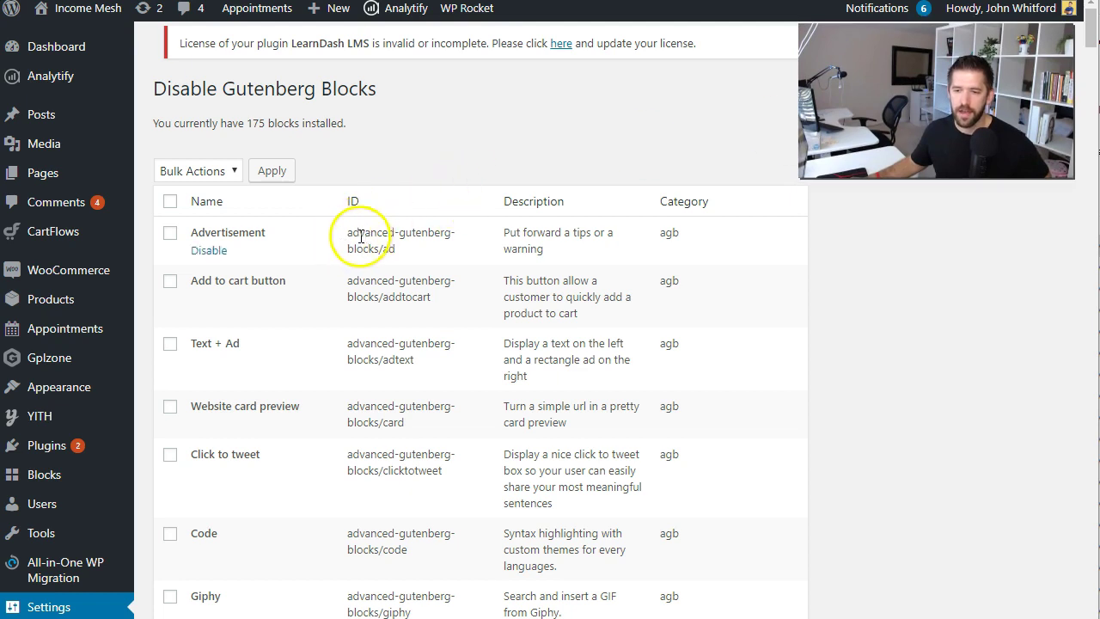
scroll(369, 327, down, 4)
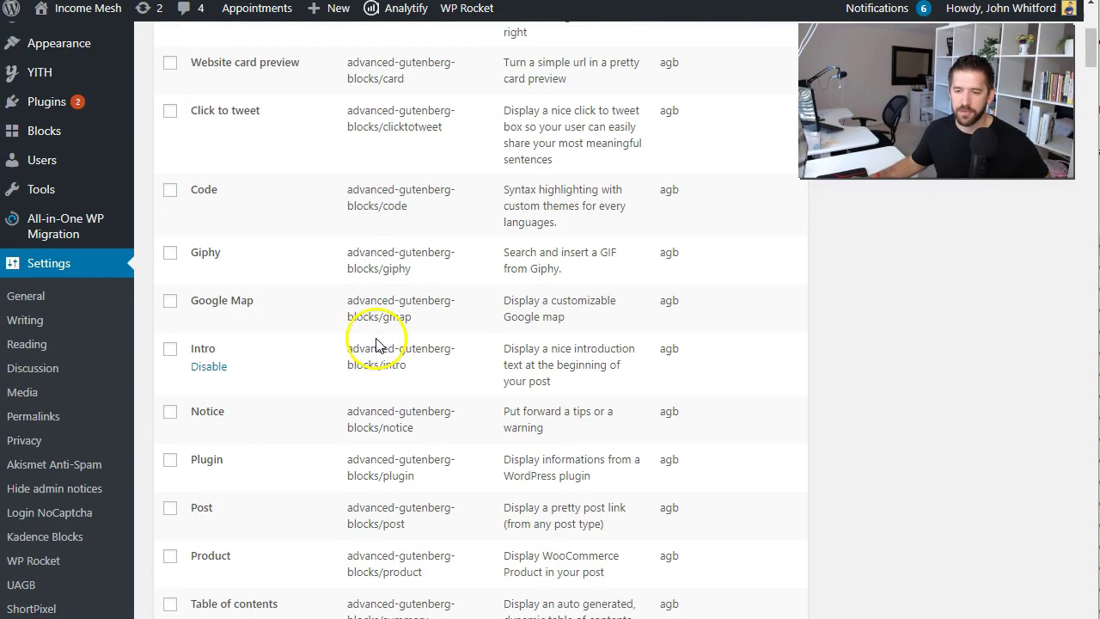
scroll(363, 441, down, 6)
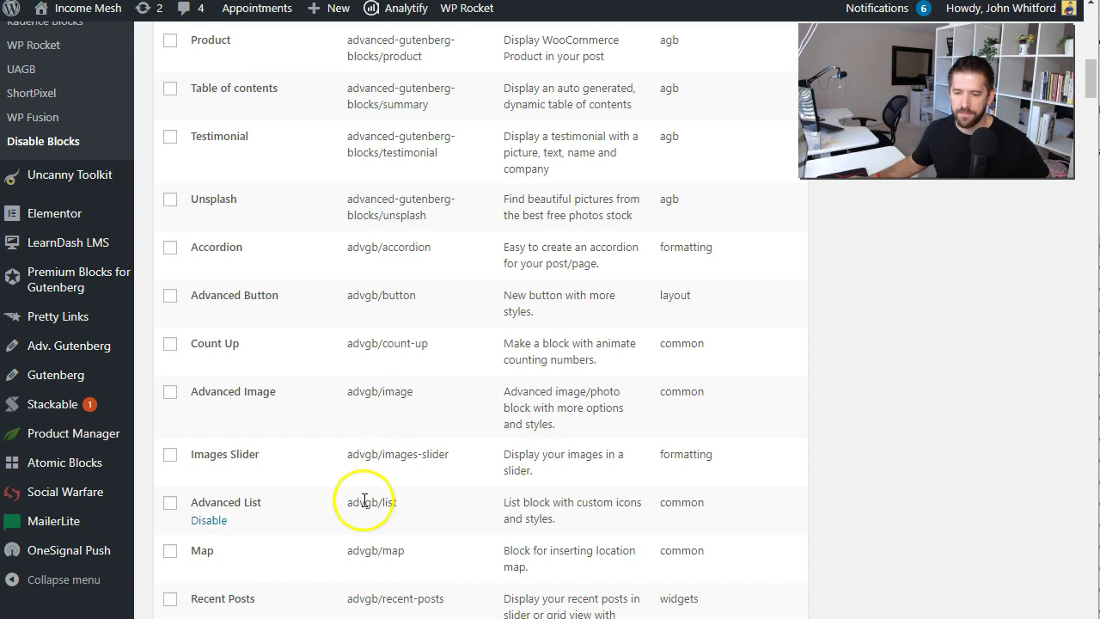
scroll(391, 508, down, 5)
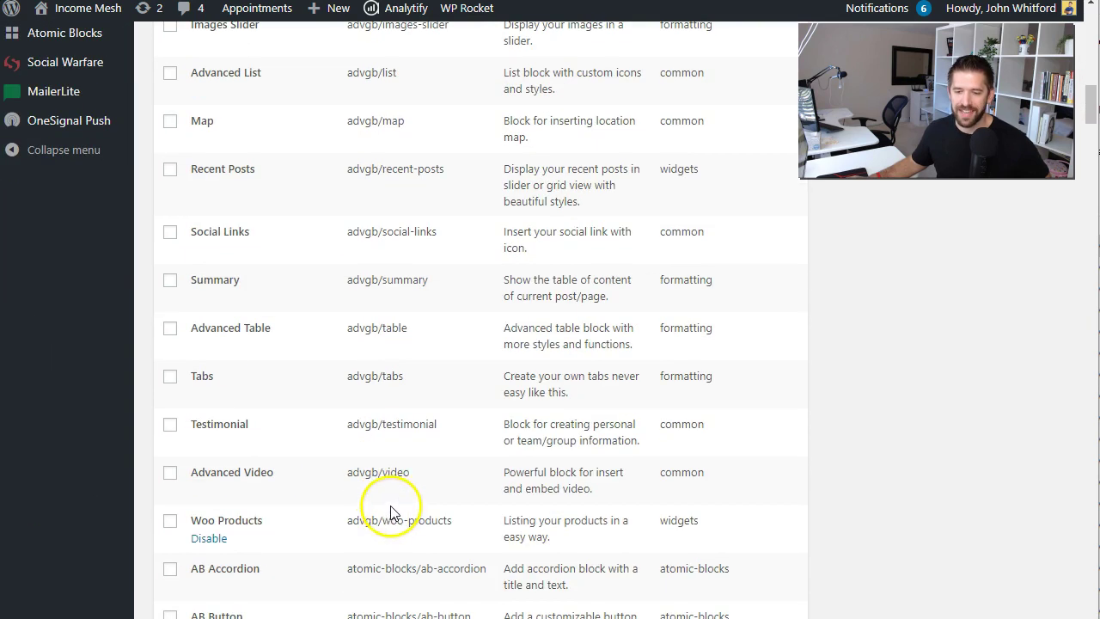
scroll(221, 420, down, 5)
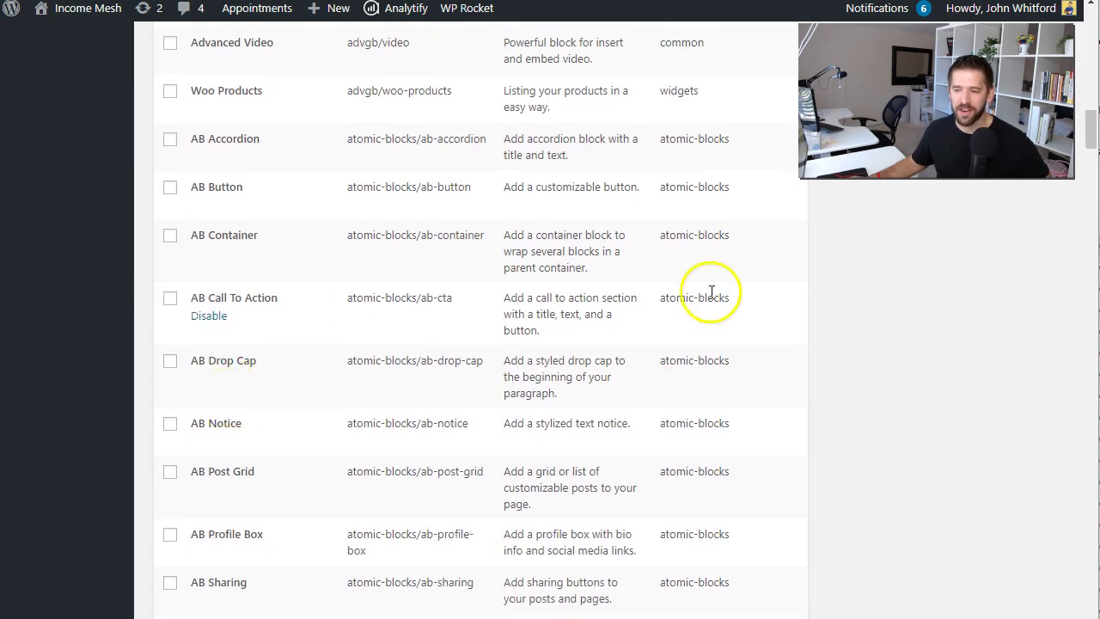
scroll(646, 311, down, 5)
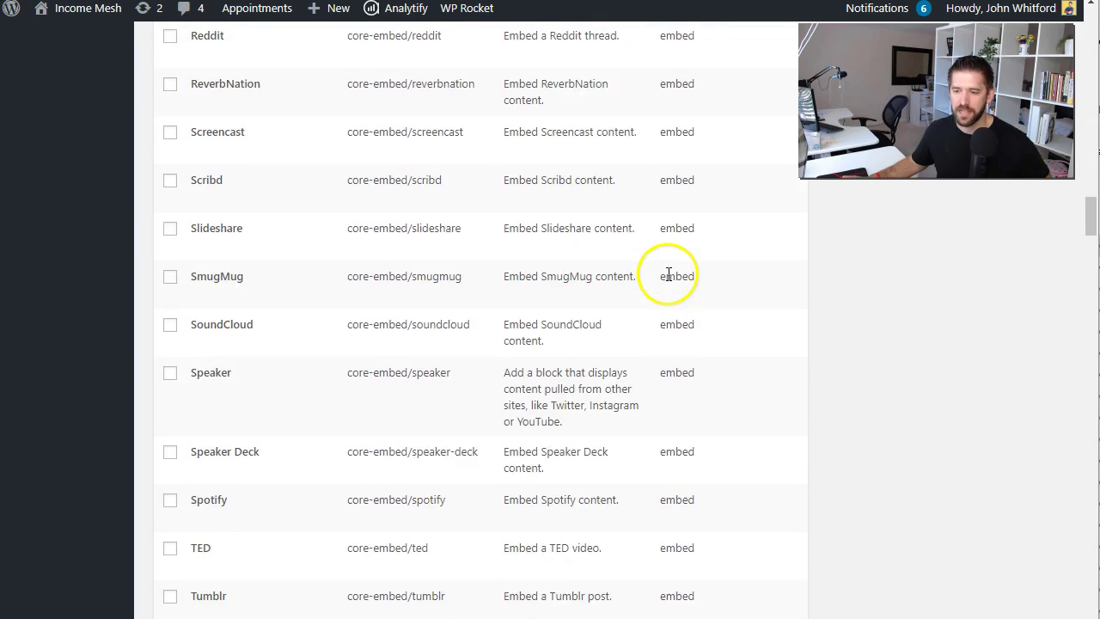
scroll(669, 275, down, 15)
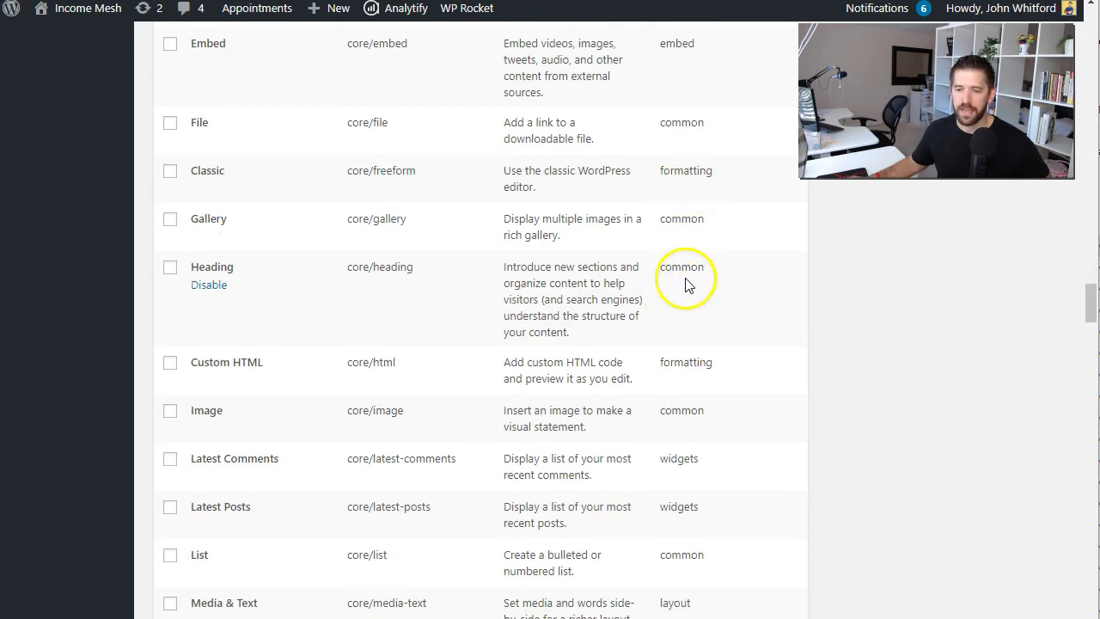
scroll(687, 283, down, 15)
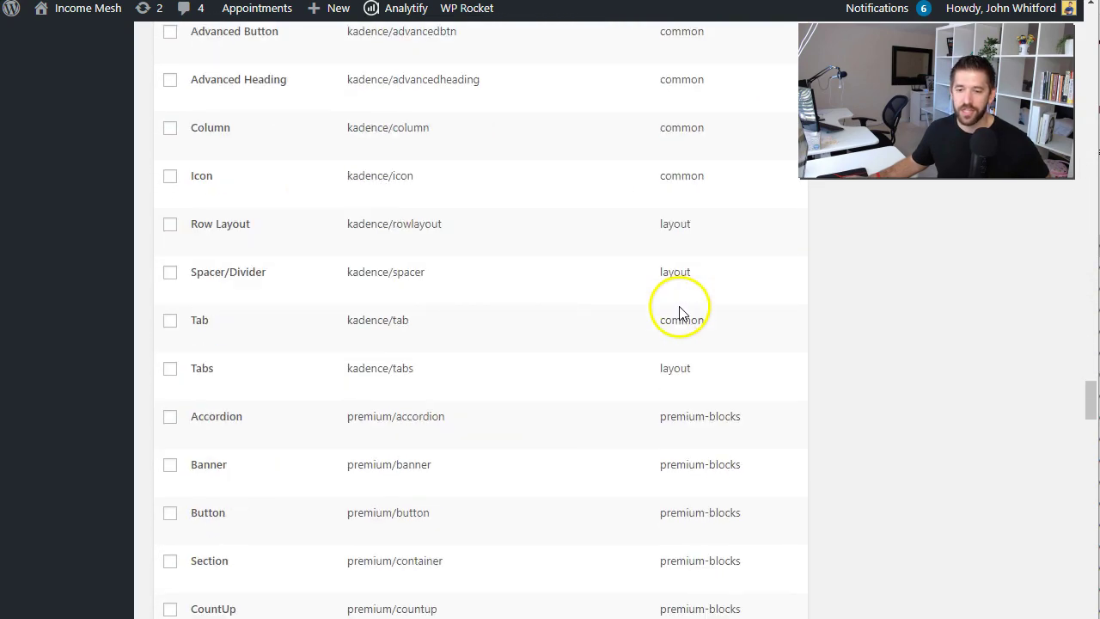
scroll(678, 309, down, 9)
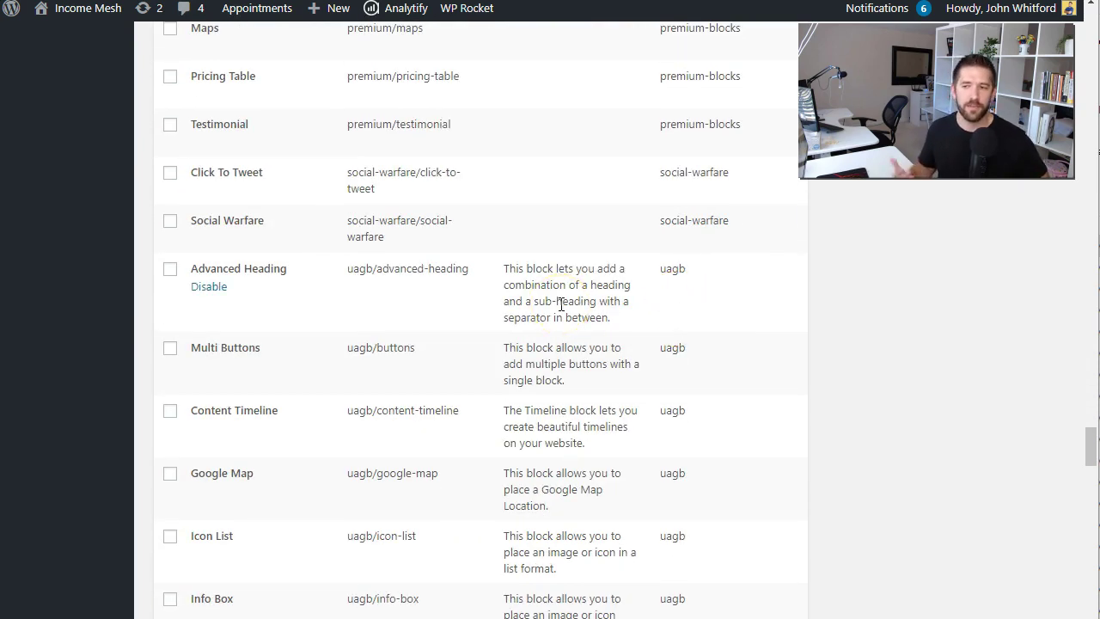
Select the UAGB Google Map block in the list of installed blocks and clear that selection
click(170, 478)
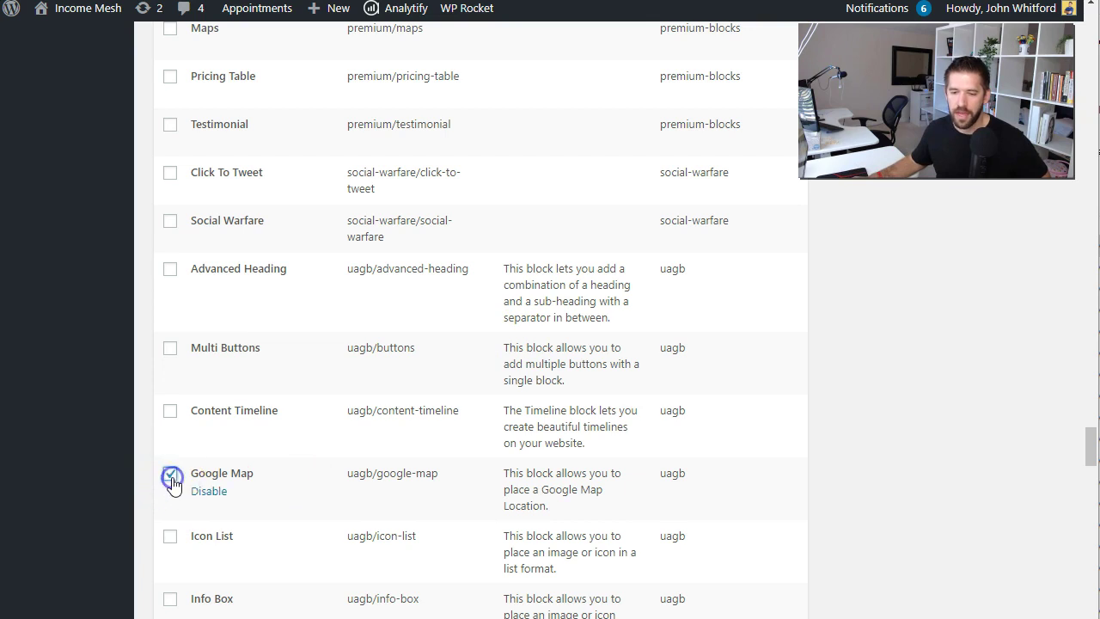
click(170, 477)
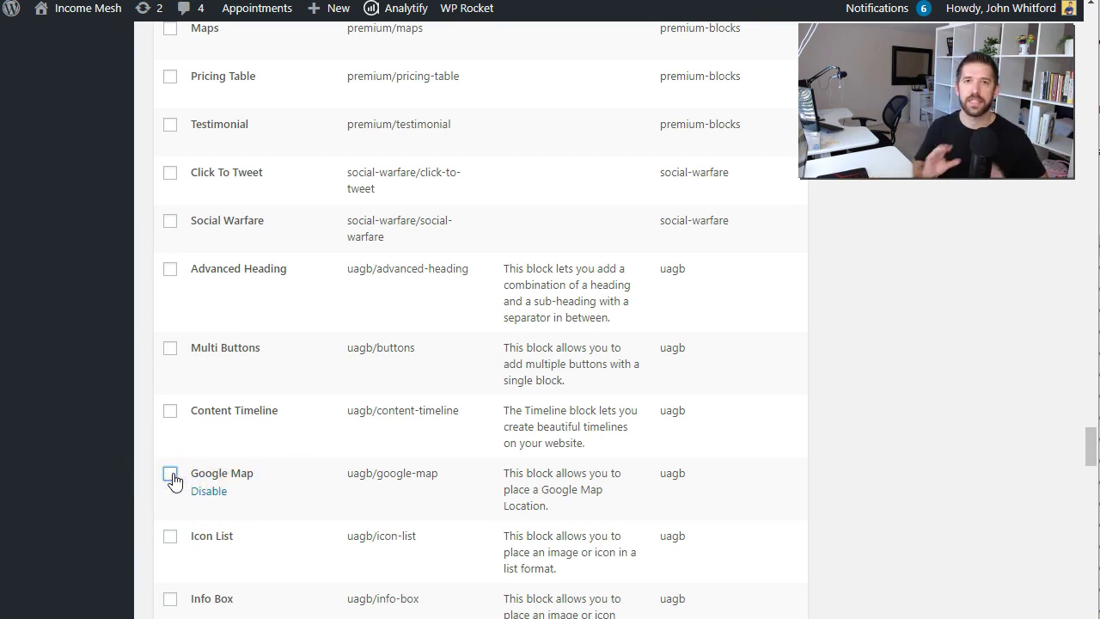